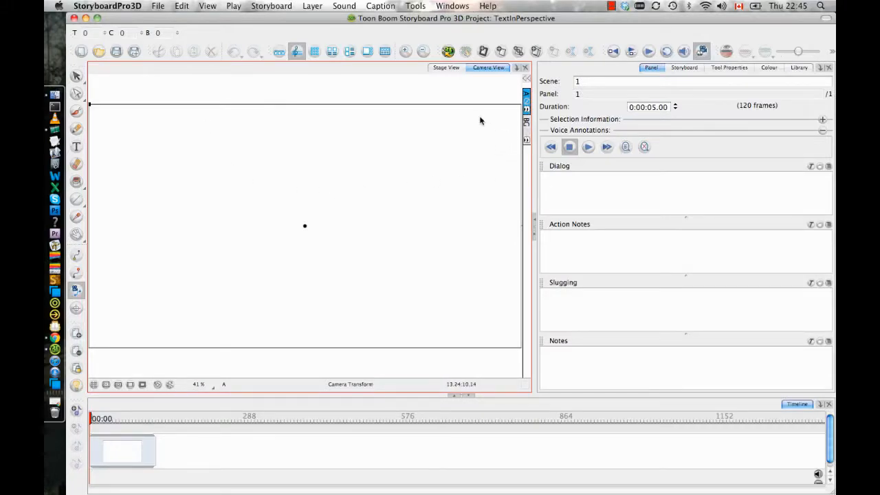
# Show the Stage View and draw a wide rectangle in the upper part of the frame as the billboard panel
pyautogui.click(446, 67)
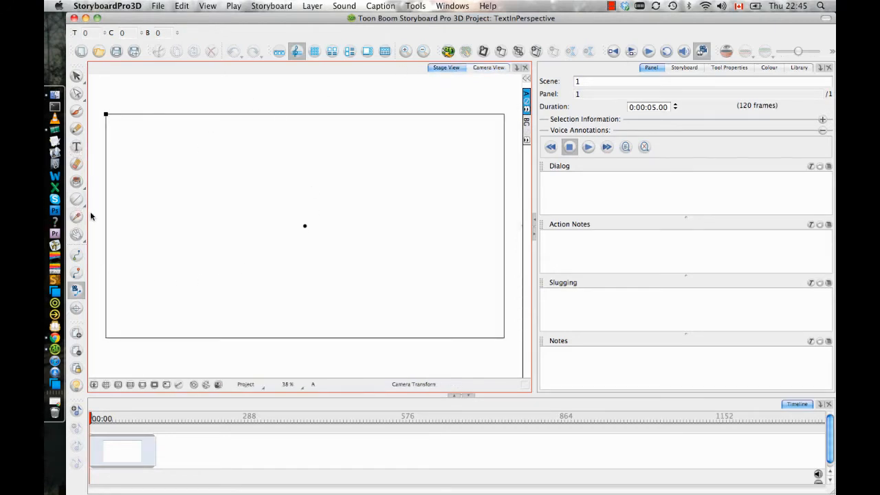
pyautogui.moveTo(77, 199); pyautogui.dragTo(151, 207)
pyautogui.moveTo(181, 130)
pyautogui.mouseDown()
pyautogui.moveTo(319, 254)
pyautogui.moveTo(383, 216)
pyautogui.mouseUp()
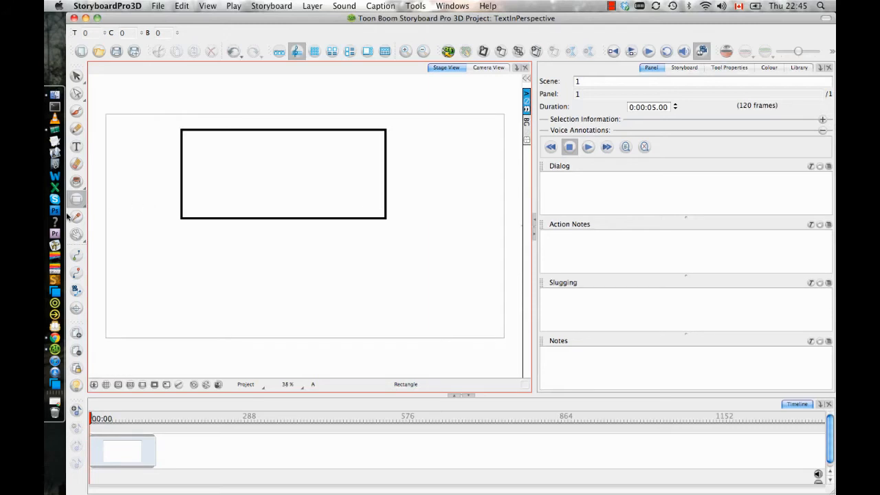
# Draw two vertical lines down from the rectangle's lower edge as the billboard's posts
pyautogui.moveTo(77, 203); pyautogui.dragTo(115, 204)
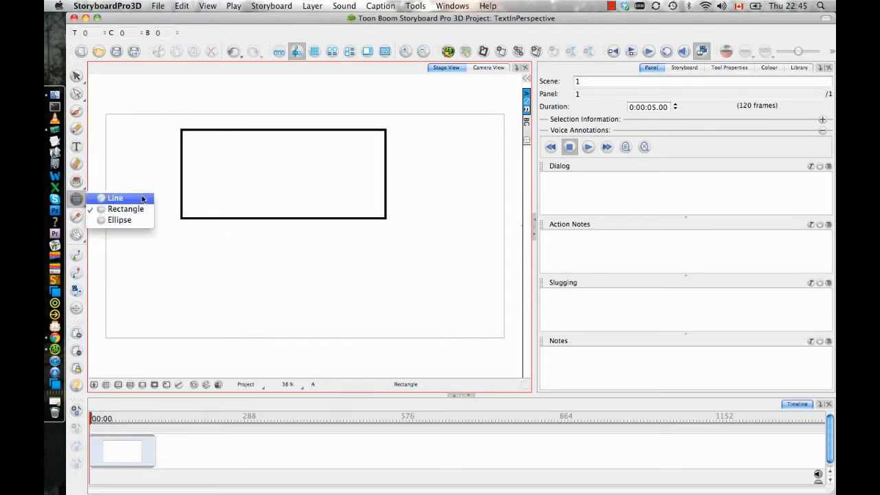
pyautogui.click(115, 198)
pyautogui.click(715, 68)
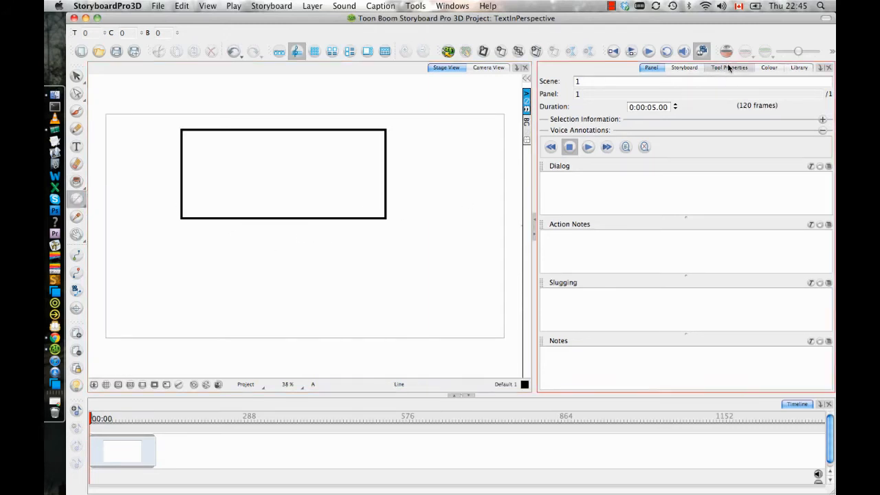
pyautogui.click(578, 169)
pyautogui.moveTo(220, 220)
pyautogui.mouseDown()
pyautogui.moveTo(226, 349)
pyautogui.moveTo(218, 318)
pyautogui.moveTo(221, 325)
pyautogui.mouseUp()
pyautogui.moveTo(343, 219); pyautogui.dragTo(338, 323)
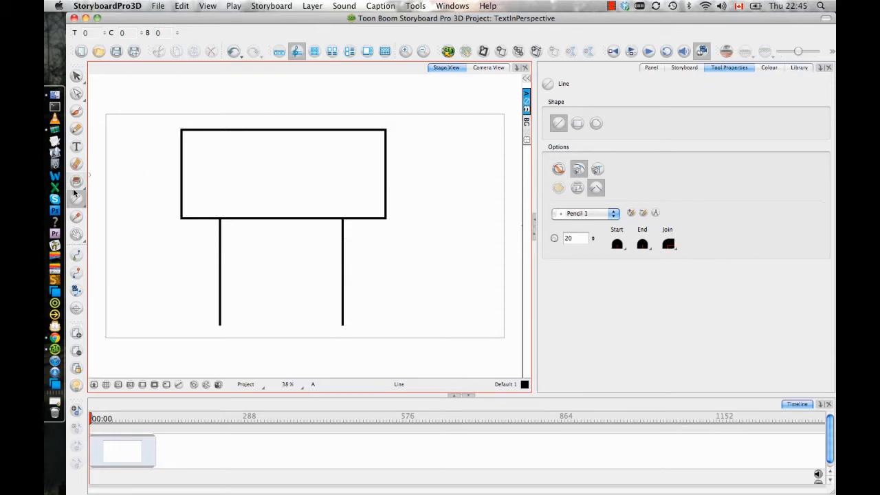
# Add the two-line text "Text on a Billboard" and "Isn't this great!" inside the billboard panel
pyautogui.click(77, 145)
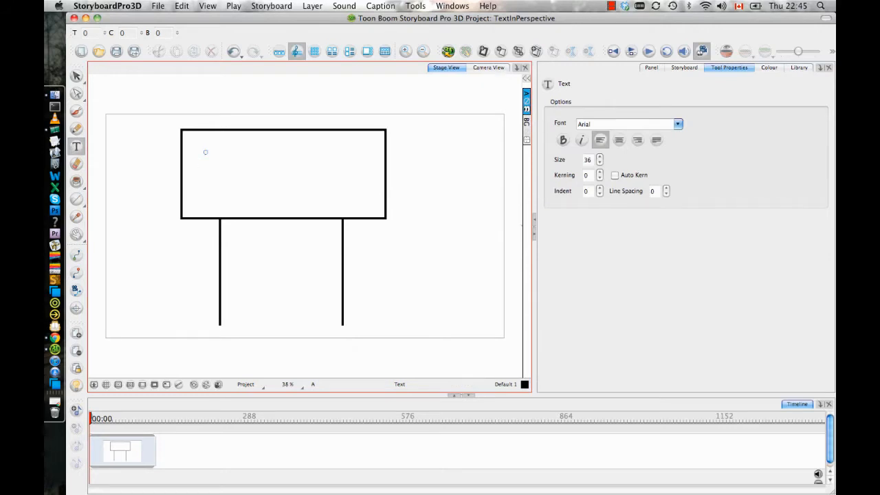
pyautogui.write('Text on a Billboard')
pyautogui.press('Return')
pyautogui.write("Isn't this great!")
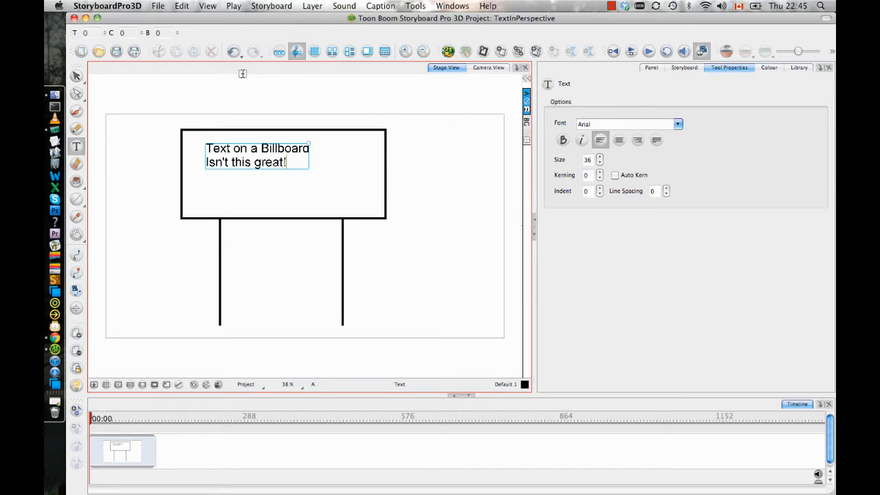
# Enlarge the billboard text to fill most of the panel's width and position it near the panel's middle
pyautogui.click(76, 76)
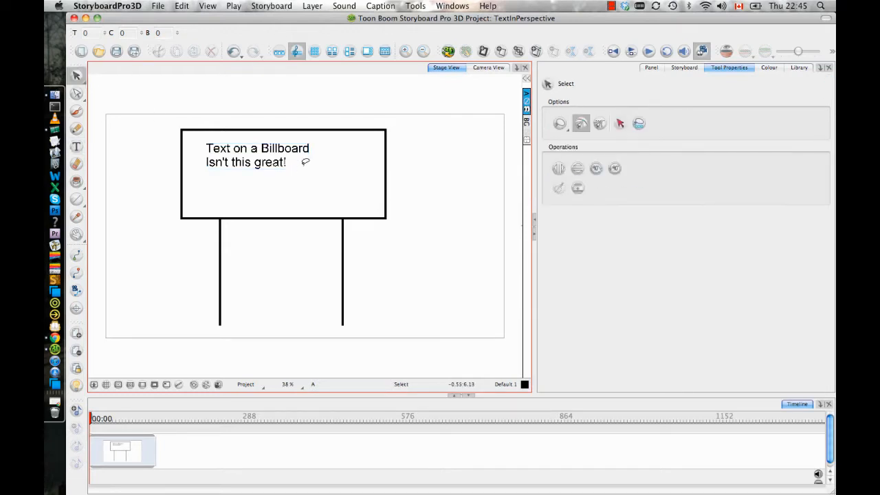
pyautogui.click(302, 163)
pyautogui.moveTo(309, 166); pyautogui.dragTo(331, 177)
pyautogui.moveTo(294, 155)
pyautogui.mouseDown()
pyautogui.moveTo(295, 176)
pyautogui.moveTo(295, 163)
pyautogui.mouseUp()
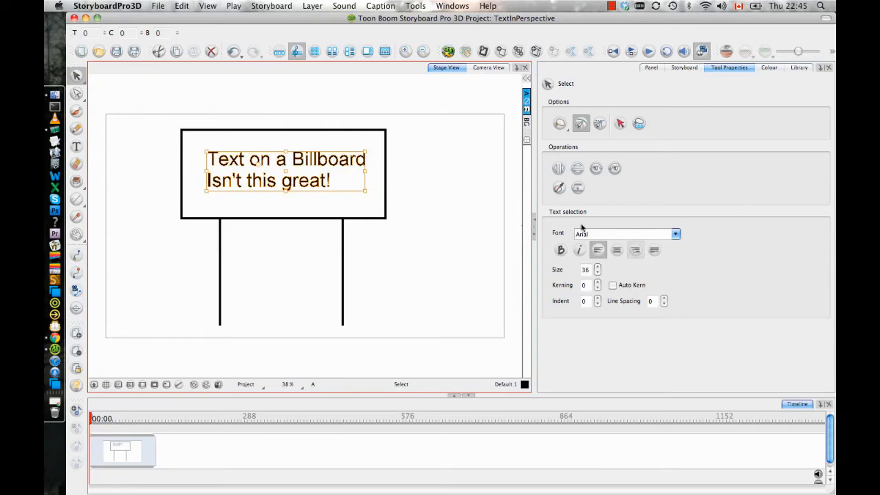
pyautogui.moveTo(329, 158); pyautogui.dragTo(320, 159)
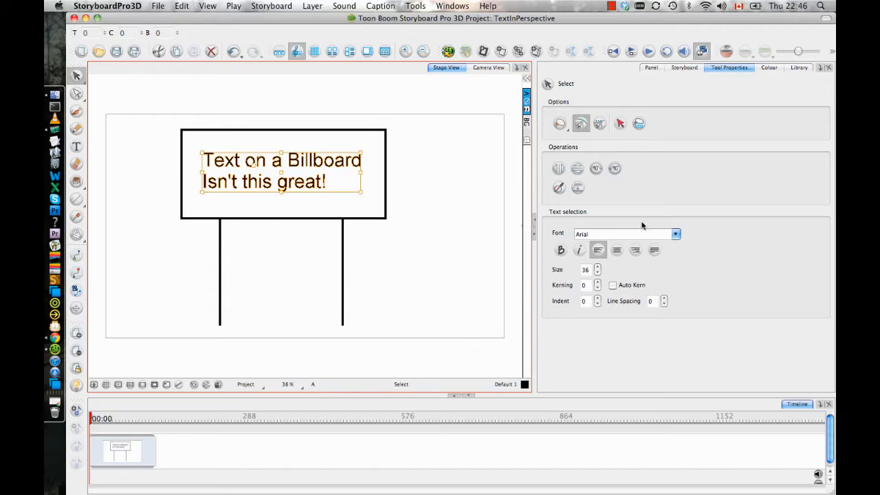
# Try several fonts on the billboard text and set it to Didot
pyautogui.click(634, 236)
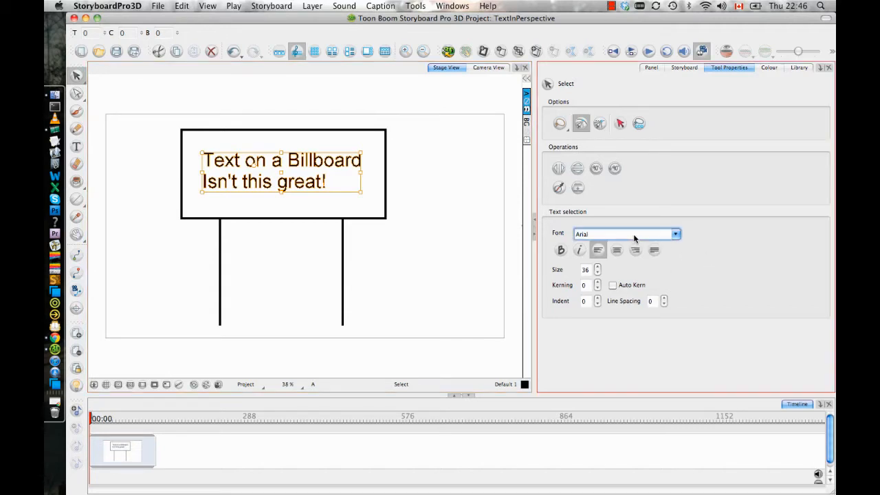
pyautogui.click(677, 235)
pyautogui.moveTo(679, 254); pyautogui.dragTo(679, 263)
pyautogui.click(640, 268)
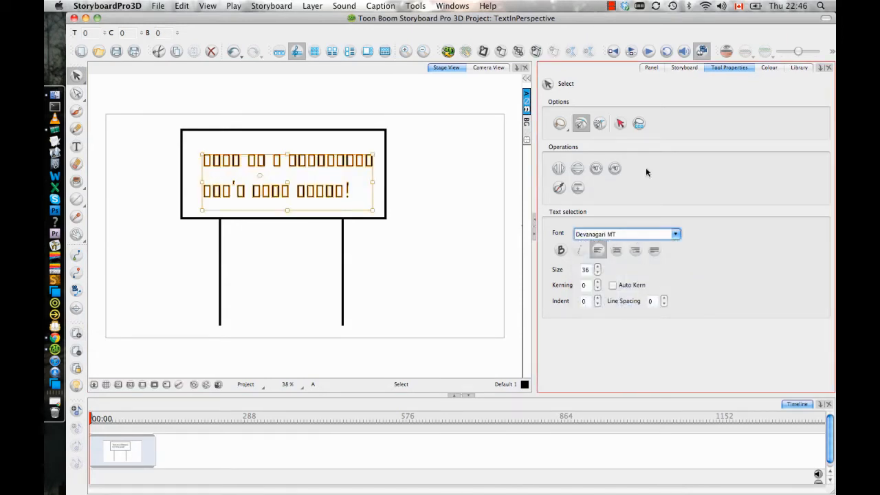
pyautogui.press('Down')
pyautogui.press('Down')
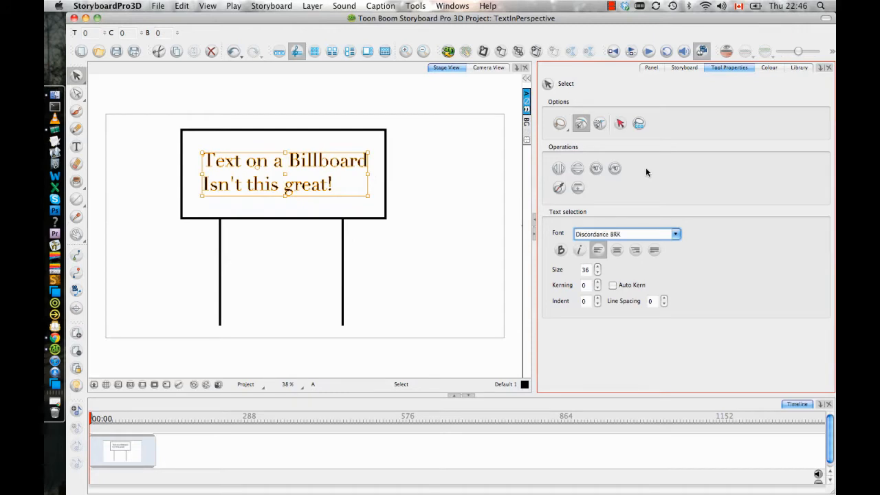
pyautogui.press('Up')
# Make the billboard text bold and shift it slightly left and down within the panel
pyautogui.click(562, 252)
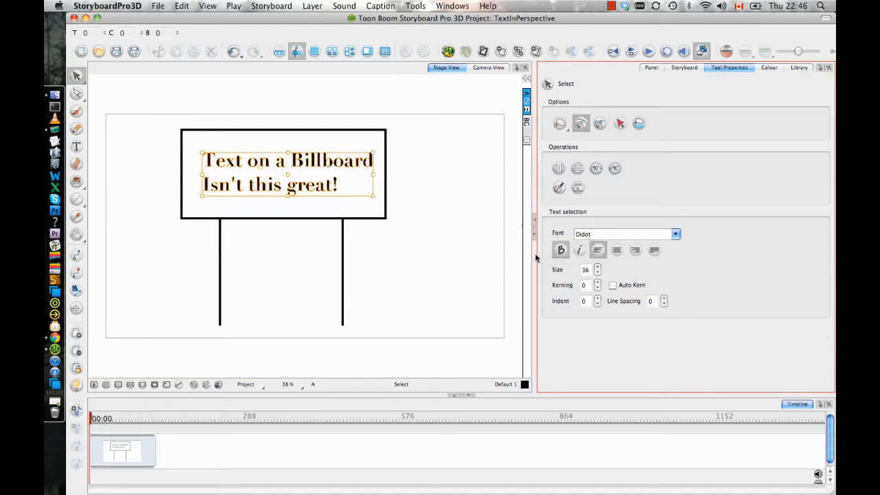
pyautogui.moveTo(342, 159); pyautogui.dragTo(332, 163)
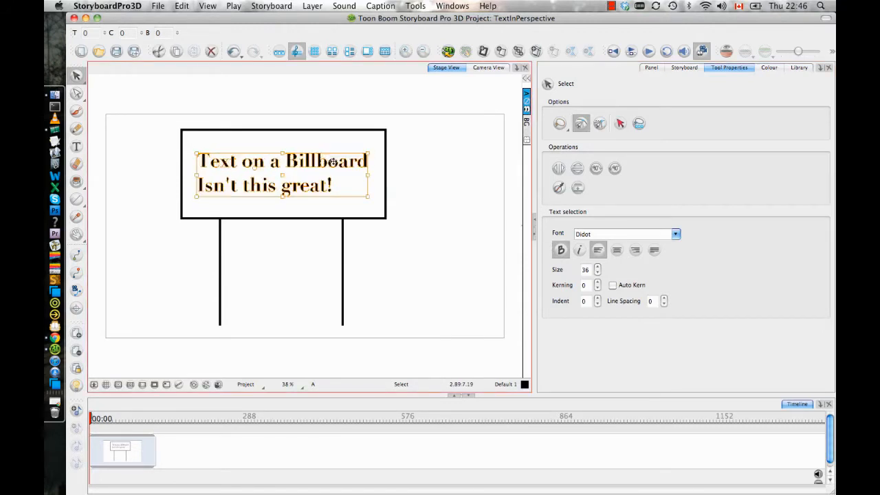
pyautogui.click(350, 187)
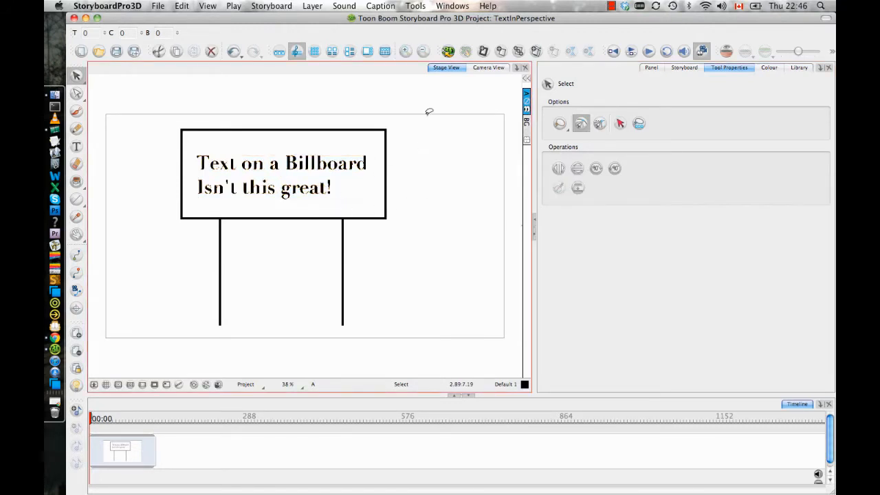
# Change the billboard text's font to Helvetica CY
pyautogui.click(349, 166)
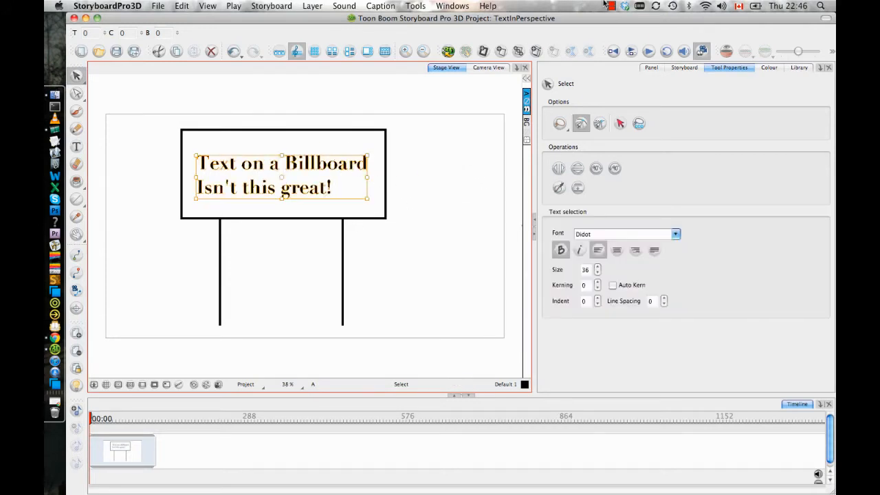
pyautogui.click(676, 234)
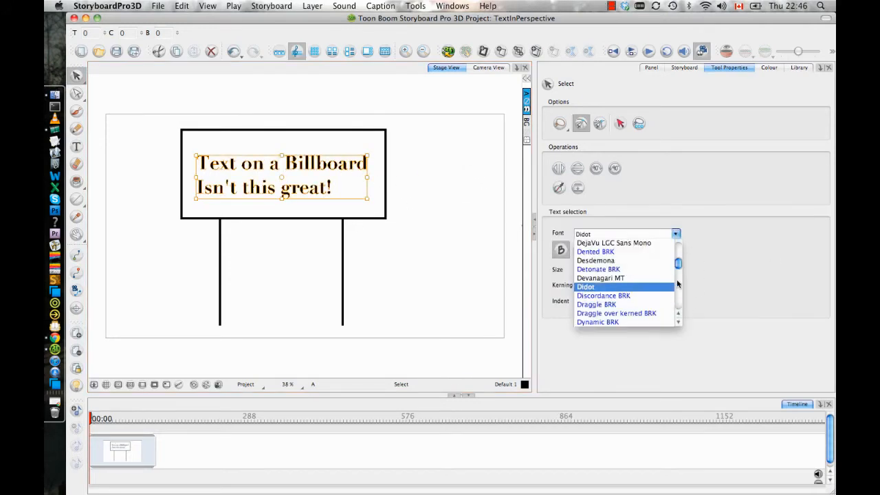
pyautogui.moveTo(679, 263); pyautogui.dragTo(679, 273)
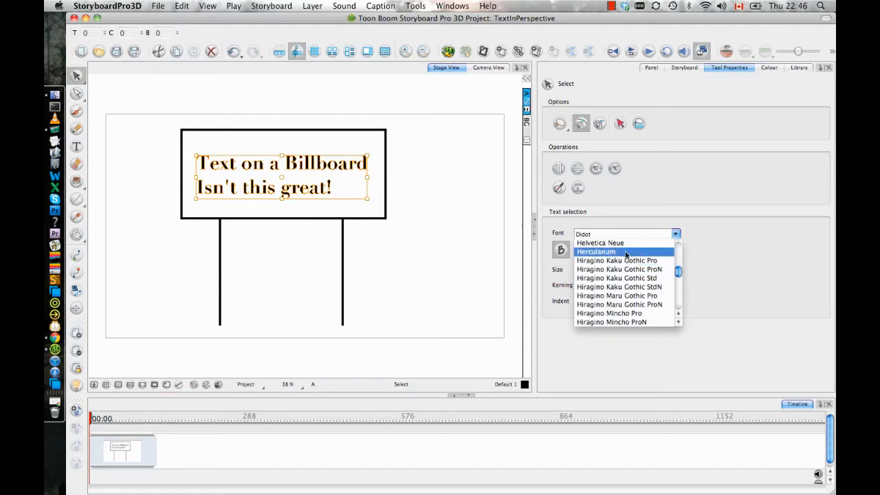
pyautogui.click(598, 252)
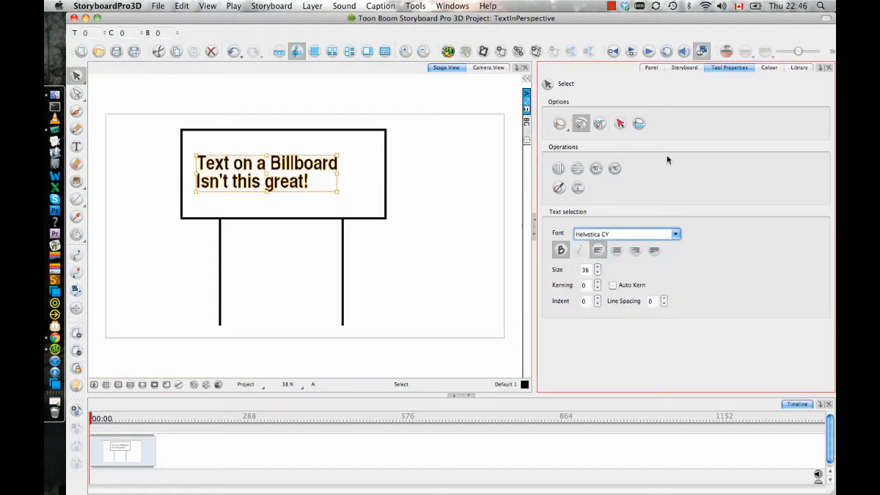
# Move the billboard text slightly right to centre it horizontally in the panel
pyautogui.click(433, 241)
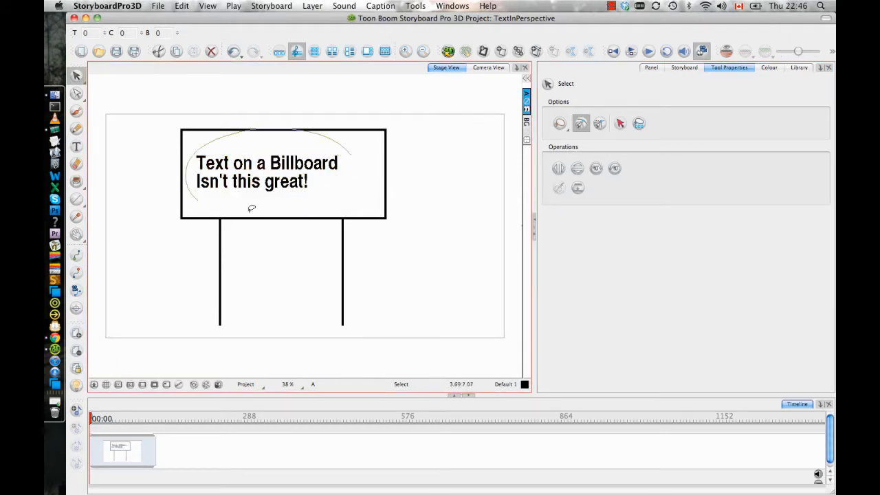
pyautogui.click(312, 202)
pyautogui.click(286, 165)
pyautogui.moveTo(286, 165); pyautogui.dragTo(303, 165)
pyautogui.click(442, 163)
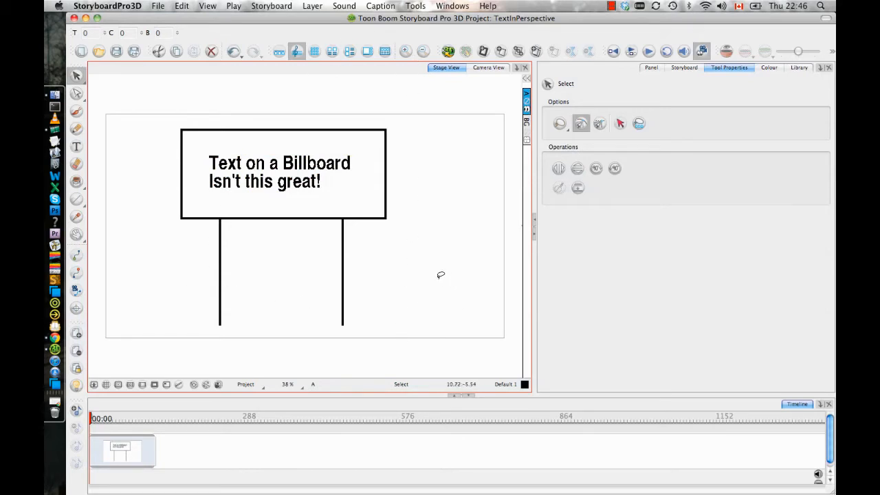
# Try to distort the entire billboard with the Perspective tool by pulling its two left corners inward
pyautogui.click(76, 93)
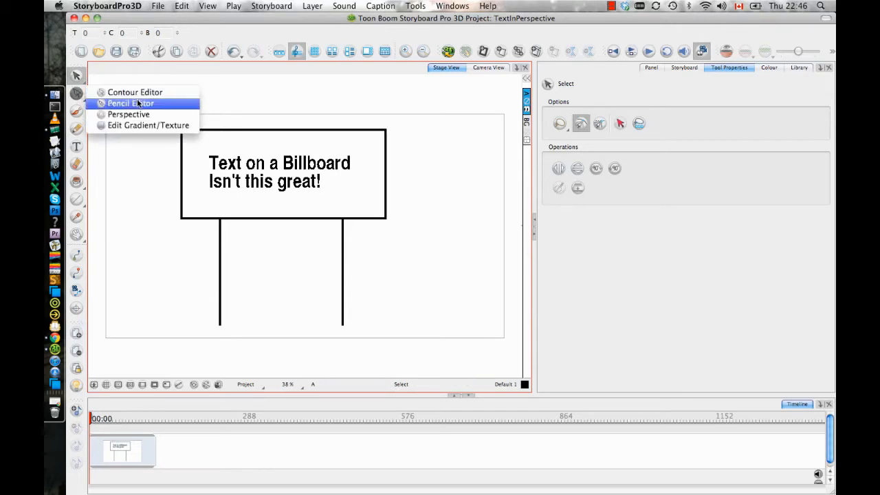
pyautogui.click(156, 116)
pyautogui.moveTo(475, 214)
pyautogui.mouseDown()
pyautogui.moveTo(112, 162)
pyautogui.moveTo(138, 371)
pyautogui.mouseUp()
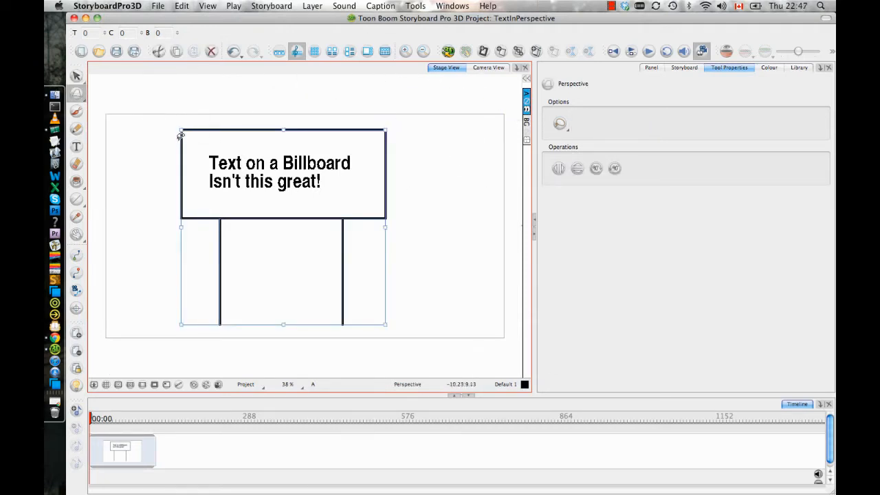
pyautogui.moveTo(182, 134); pyautogui.dragTo(191, 184)
pyautogui.moveTo(184, 322); pyautogui.dragTo(197, 290)
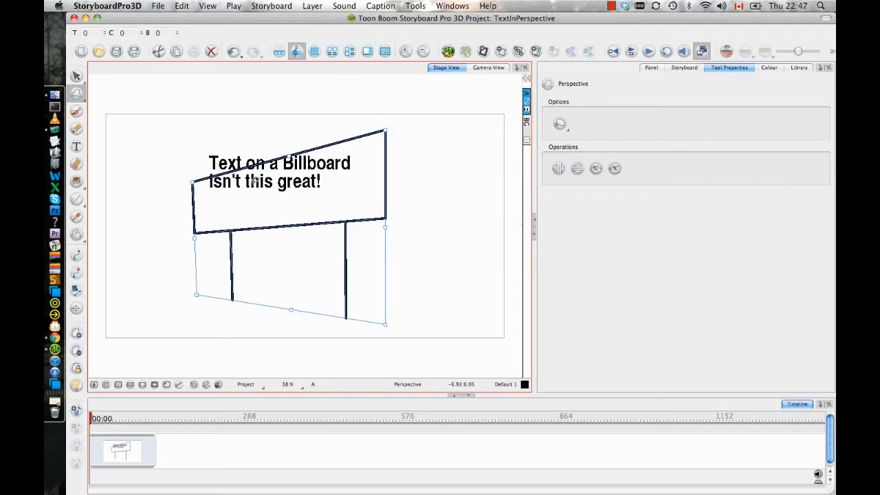
pyautogui.click(330, 173)
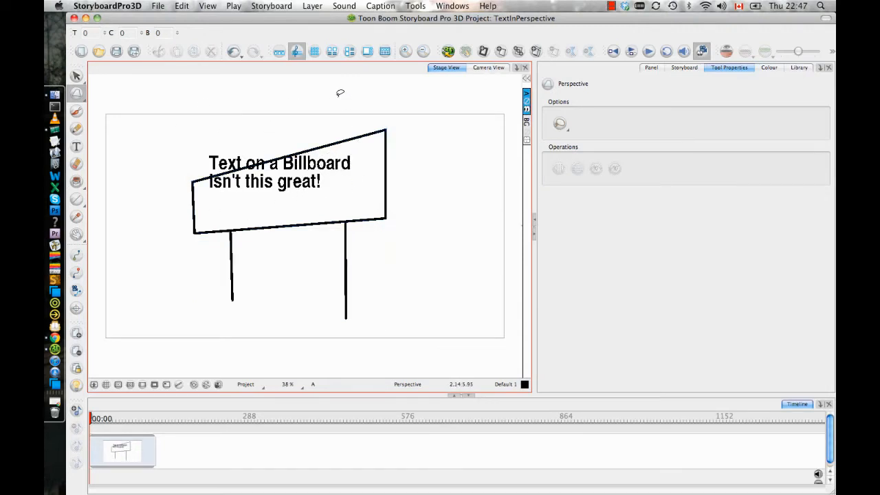
# Undo both perspective corner changes on the billboard
pyautogui.press('super+z')
pyautogui.press('super+z')
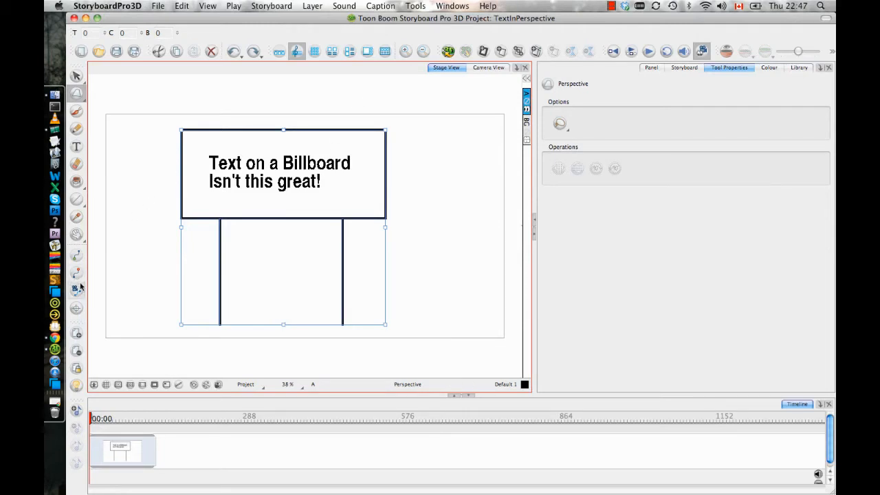
pyautogui.click(76, 162)
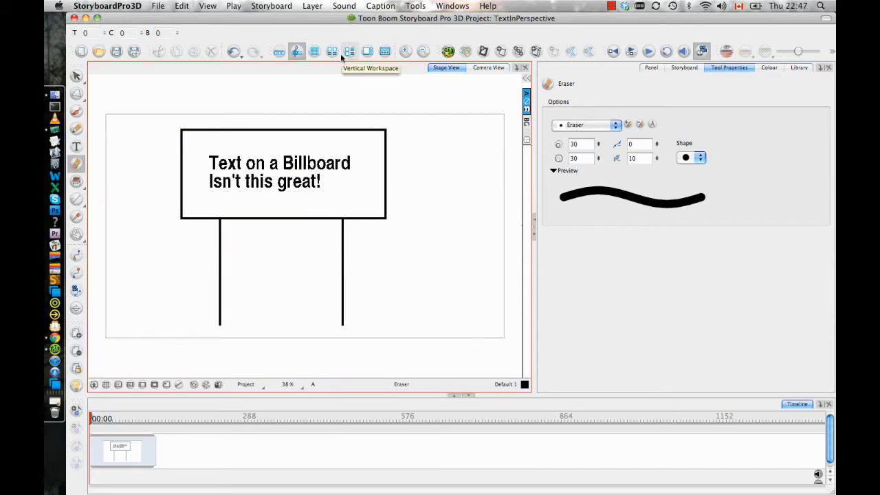
# Convert the billboard text with Break Apart Text Layers and select single letters to check that they are separate
pyautogui.click(76, 75)
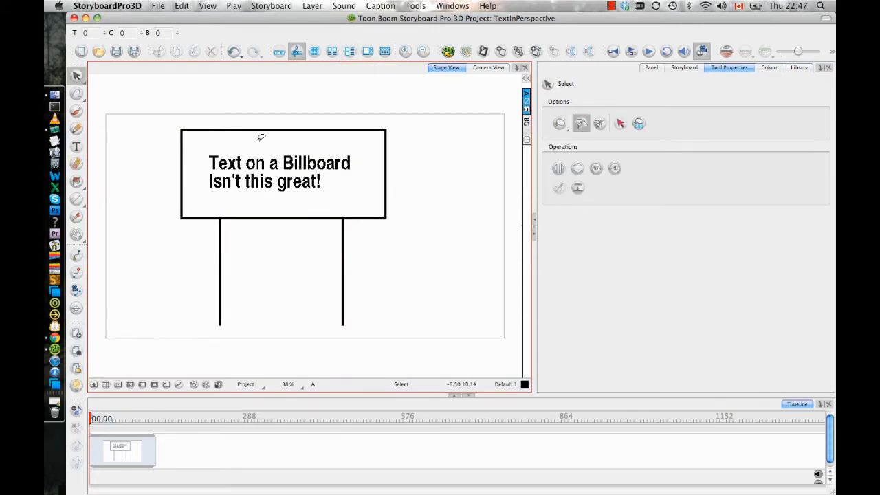
pyautogui.moveTo(339, 200)
pyautogui.mouseDown()
pyautogui.moveTo(353, 141)
pyautogui.moveTo(278, 195)
pyautogui.moveTo(337, 199)
pyautogui.mouseUp()
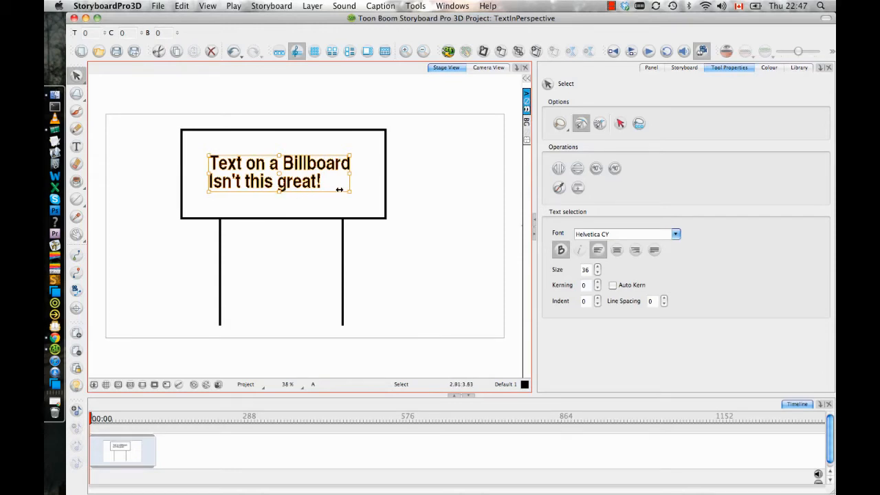
pyautogui.rightClick(304, 166)
pyautogui.moveTo(385, 358)
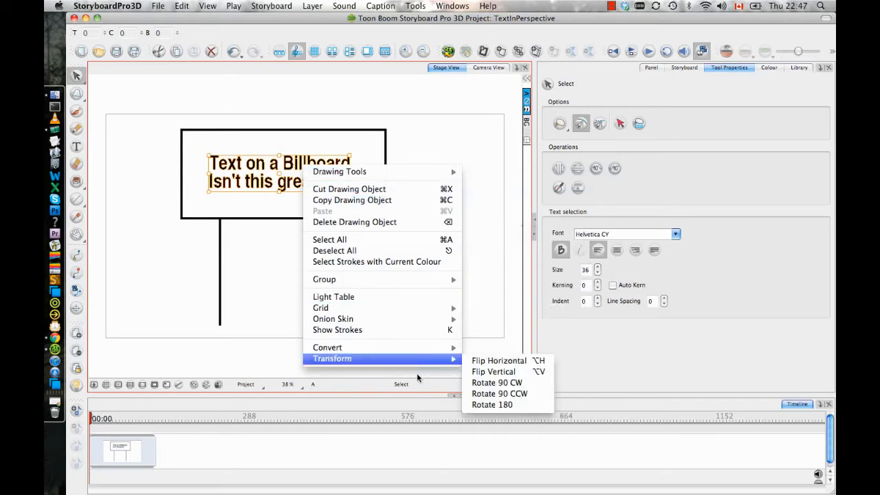
pyautogui.moveTo(419, 349)
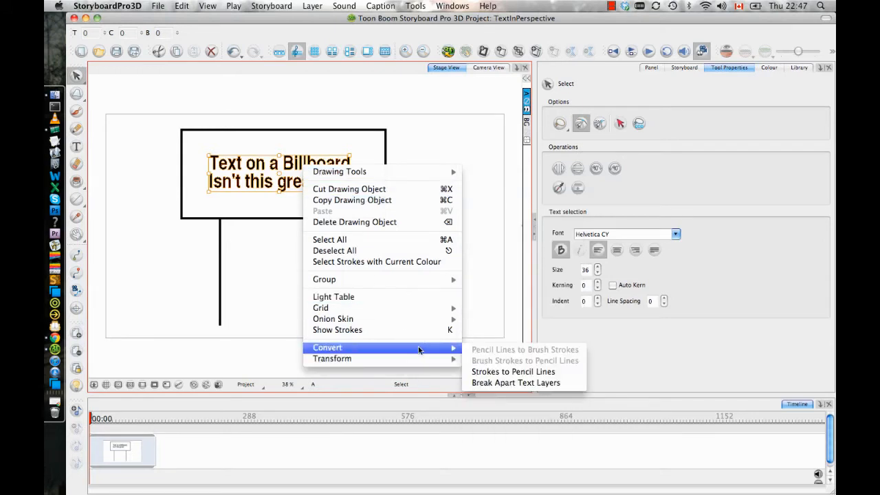
pyautogui.click(518, 383)
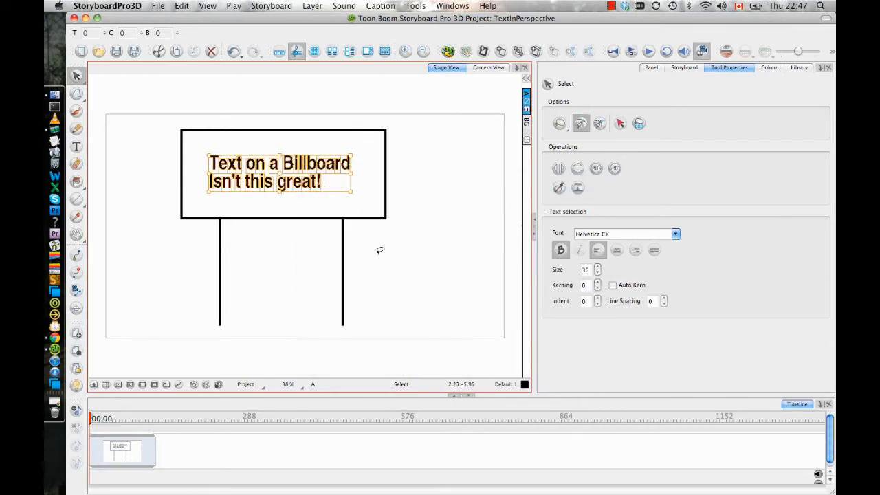
pyautogui.click(289, 161)
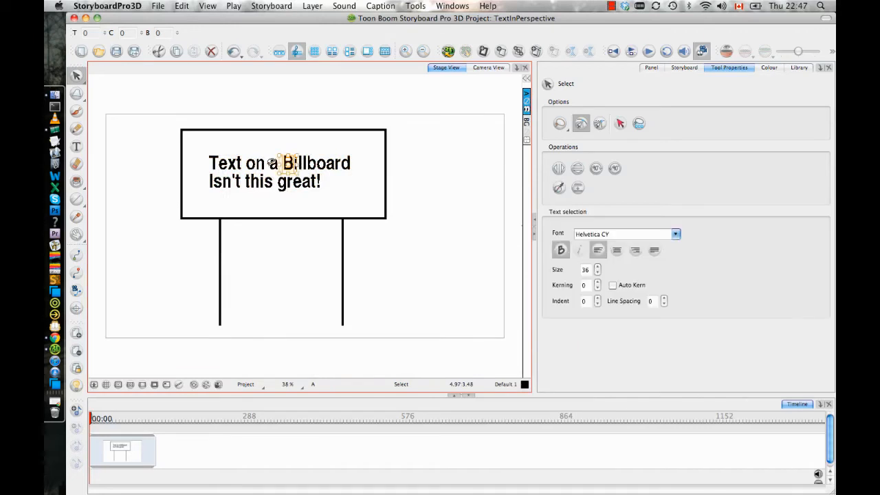
pyautogui.click(260, 162)
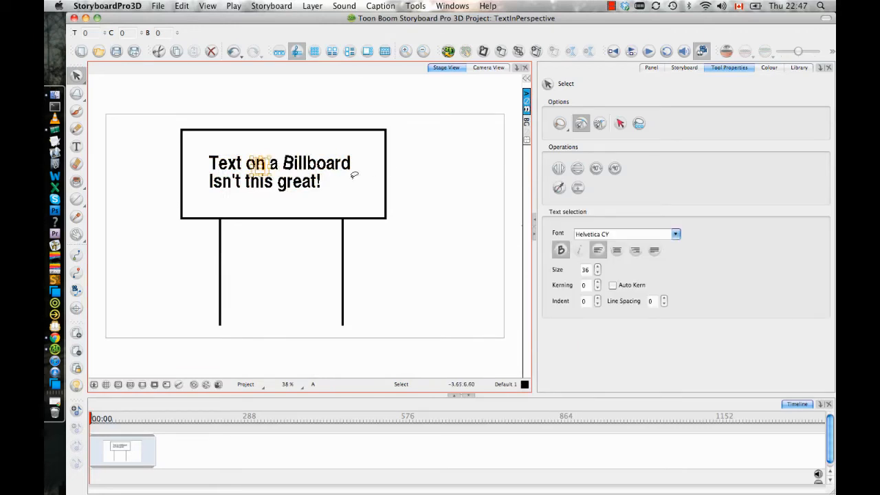
# Enlarge the T of "Text" and the B of "Billboard" as individual letters, extending both up and to the left
pyautogui.click(337, 176)
pyautogui.click(217, 155)
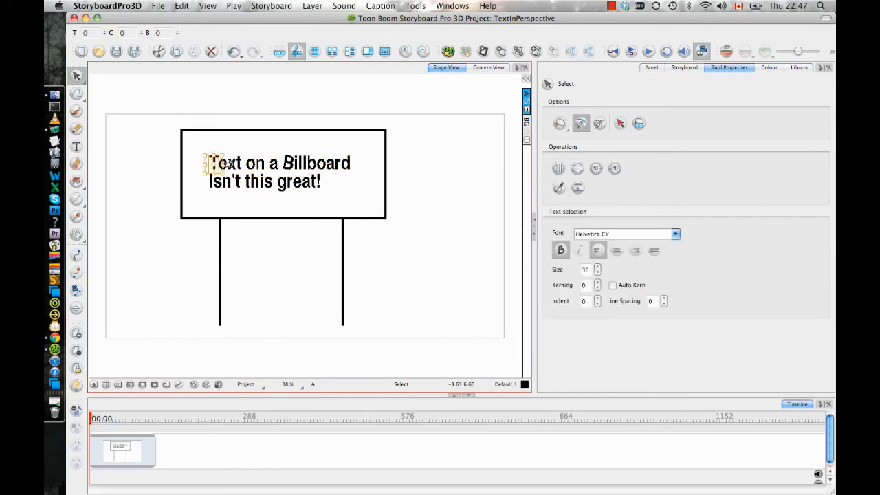
pyautogui.moveTo(223, 152); pyautogui.dragTo(184, 140)
pyautogui.click(294, 160)
pyautogui.moveTo(298, 152); pyautogui.dragTo(272, 139)
pyautogui.click(319, 139)
pyautogui.click(287, 152)
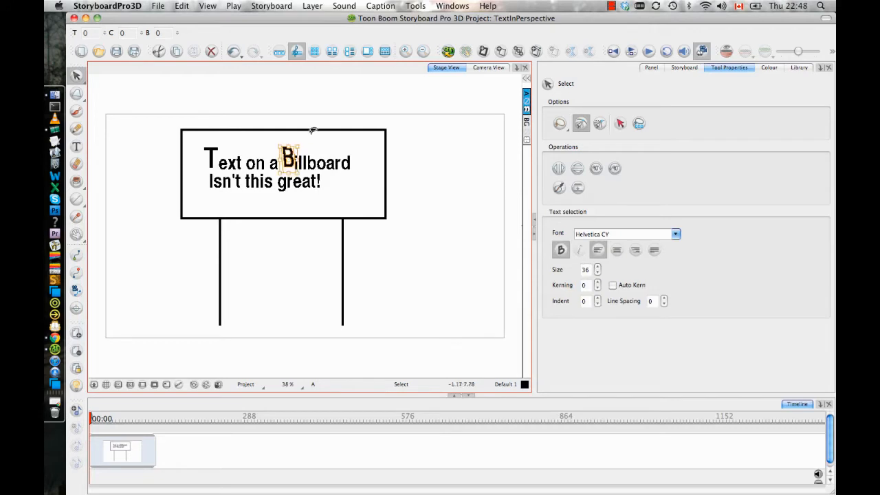
pyautogui.click(311, 132)
# Select all the separated billboard letters, break them apart again into vector artwork, and inspect their outlines up close
pyautogui.moveTo(213, 196)
pyautogui.mouseDown()
pyautogui.moveTo(367, 163)
pyautogui.moveTo(274, 141)
pyautogui.moveTo(205, 180)
pyautogui.mouseUp()
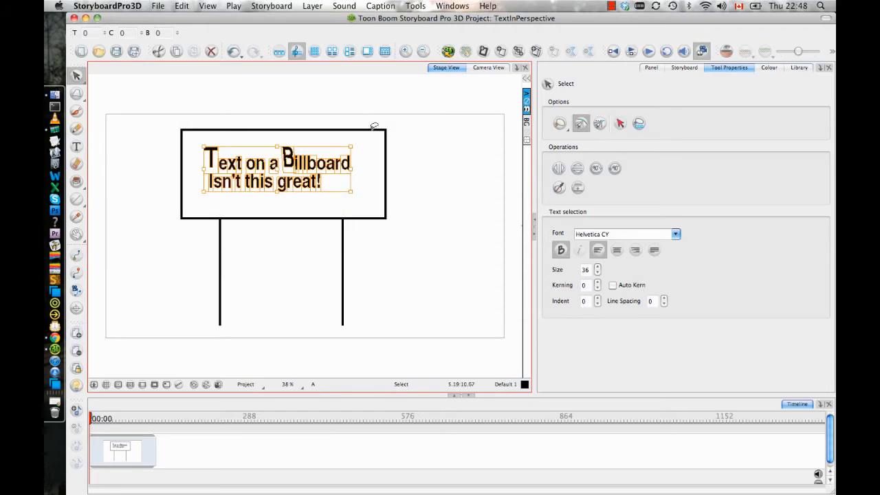
pyautogui.rightClick(298, 166)
pyautogui.moveTo(426, 361)
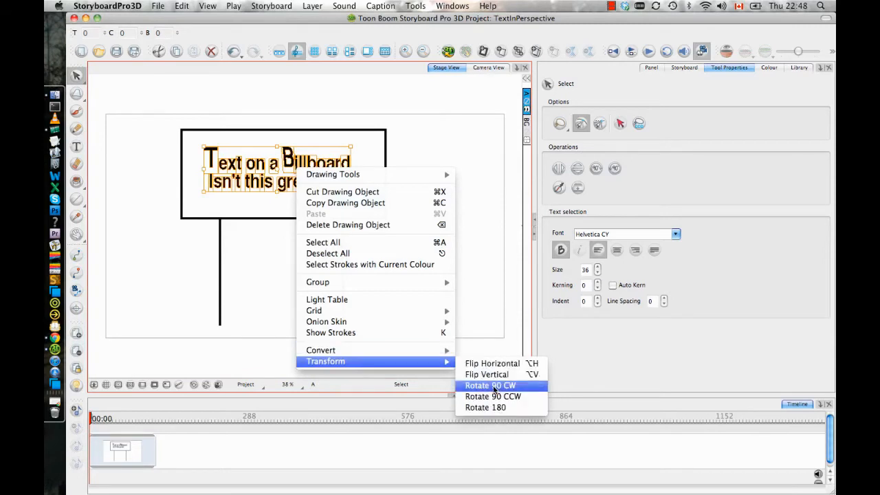
pyautogui.click(473, 385)
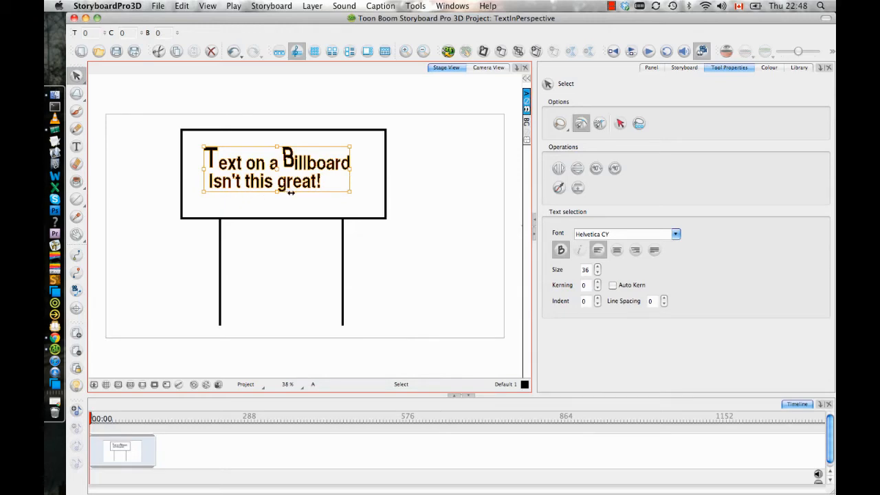
pyautogui.press('space')
pyautogui.moveTo(312, 190); pyautogui.dragTo(315, 194)
pyautogui.scroll(4, 315, 187)
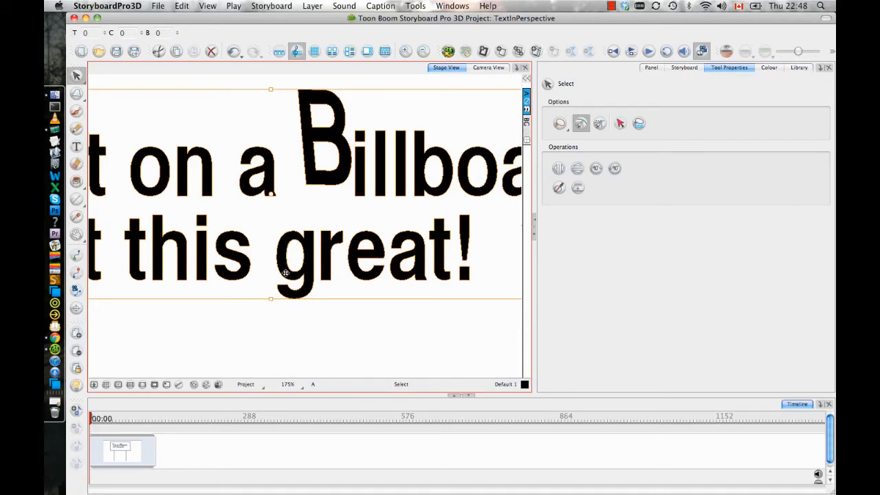
pyautogui.click(304, 347)
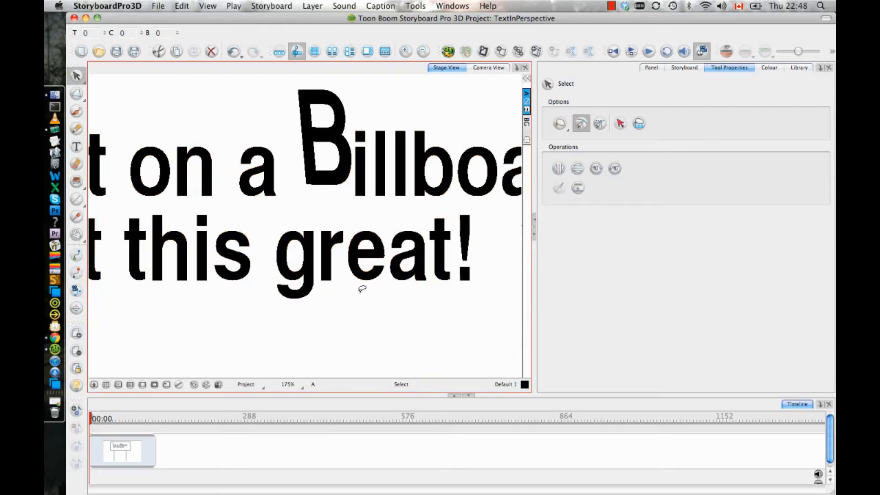
# Erase small parts of several billboard letters with the size 30 Eraser
pyautogui.scroll(-2, 325, 253)
pyautogui.scroll(-2, 324, 253)
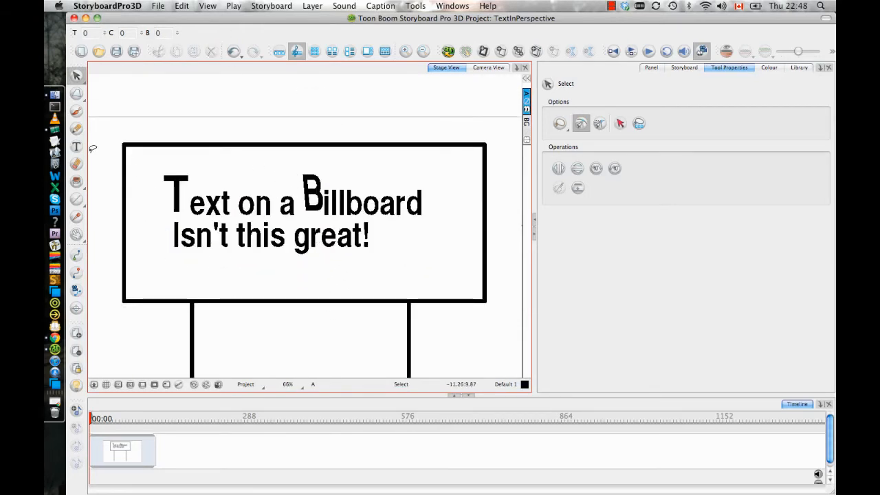
pyautogui.click(76, 163)
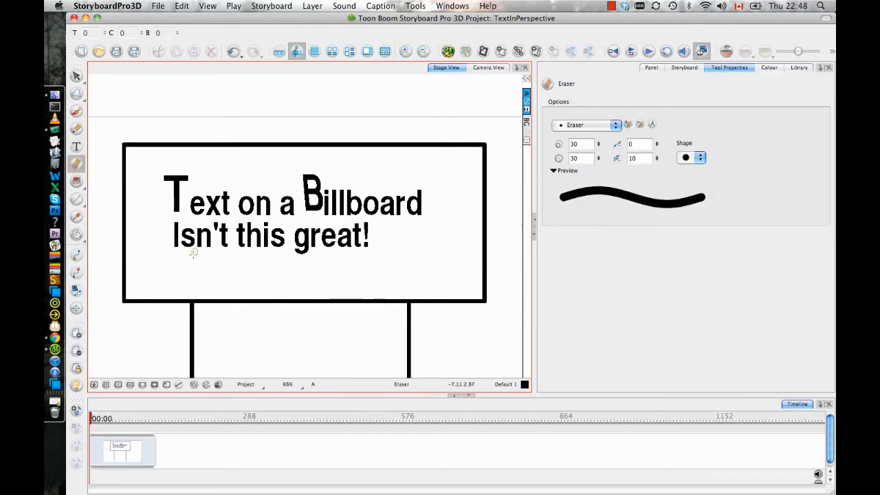
pyautogui.moveTo(264, 161)
pyautogui.mouseDown()
pyautogui.moveTo(264, 198)
pyautogui.moveTo(271, 193)
pyautogui.mouseUp()
pyautogui.moveTo(401, 211); pyautogui.dragTo(418, 249)
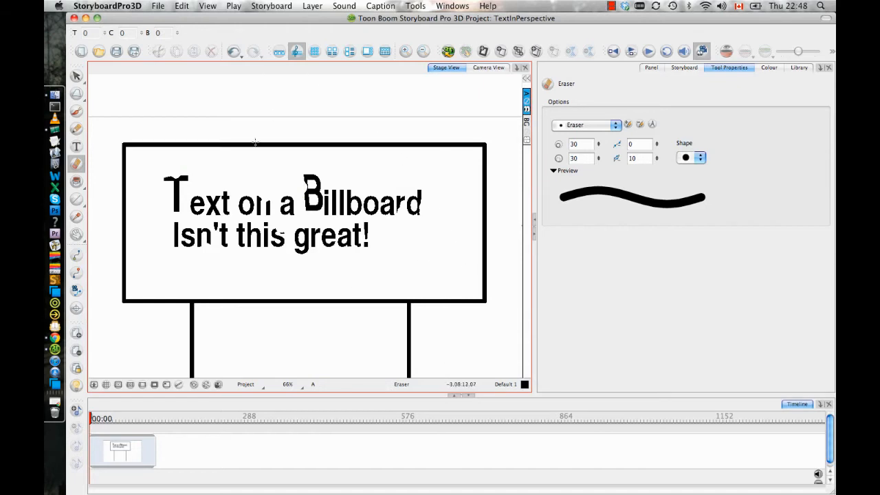
pyautogui.moveTo(318, 233); pyautogui.dragTo(326, 217)
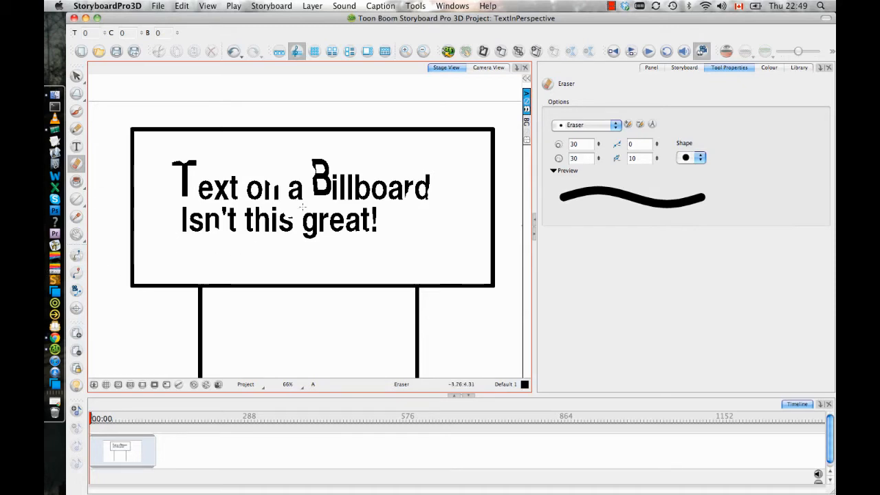
# Select the whole billboard with the Perspective tool and pull its two left corners vertically inward
pyautogui.press('space')
pyautogui.moveTo(317, 321); pyautogui.dragTo(318, 311)
pyautogui.press('1')
pyautogui.press('1')
pyautogui.press('1')
pyautogui.press('space')
pyautogui.moveTo(292, 245); pyautogui.dragTo(291, 241)
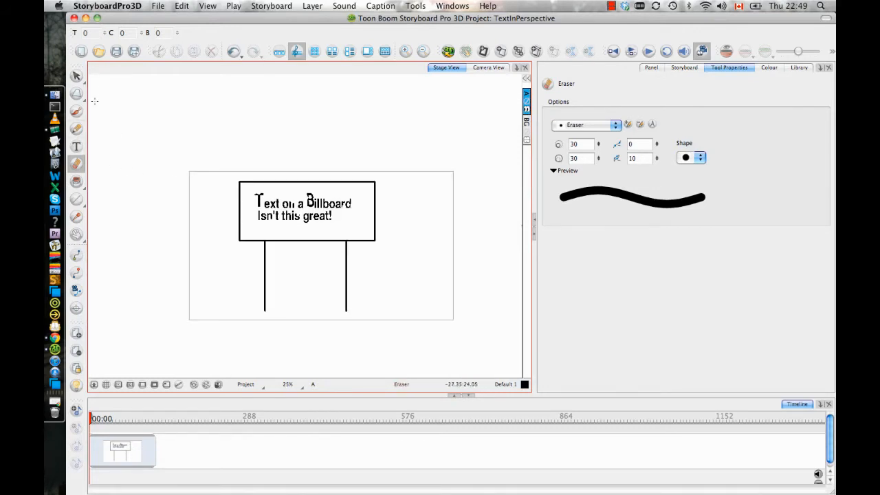
pyautogui.click(77, 95)
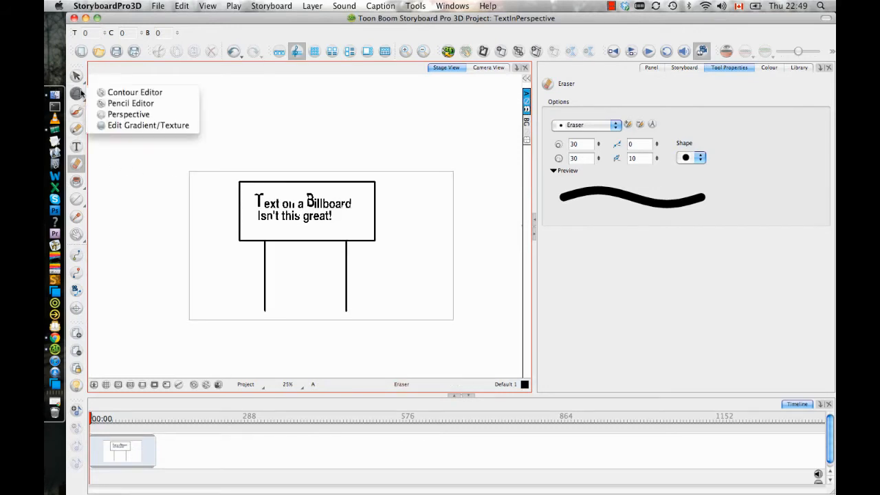
pyautogui.click(155, 116)
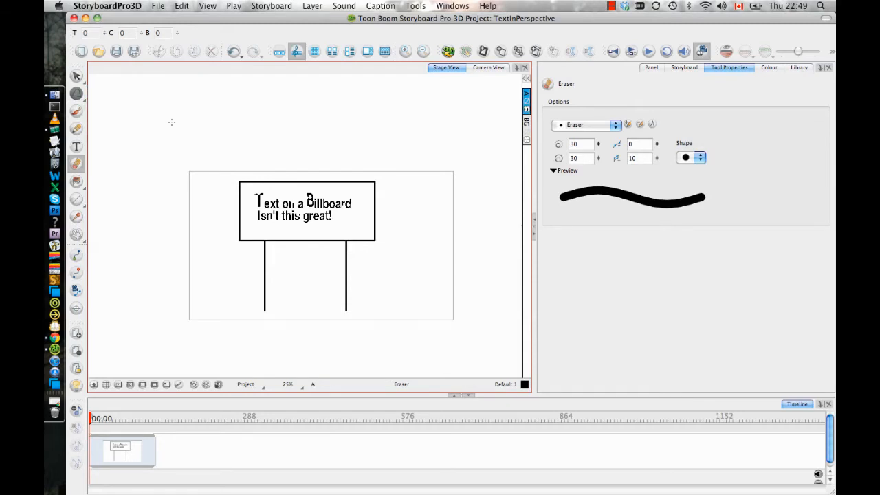
pyautogui.moveTo(432, 185)
pyautogui.mouseDown()
pyautogui.moveTo(247, 374)
pyautogui.moveTo(475, 141)
pyautogui.mouseUp()
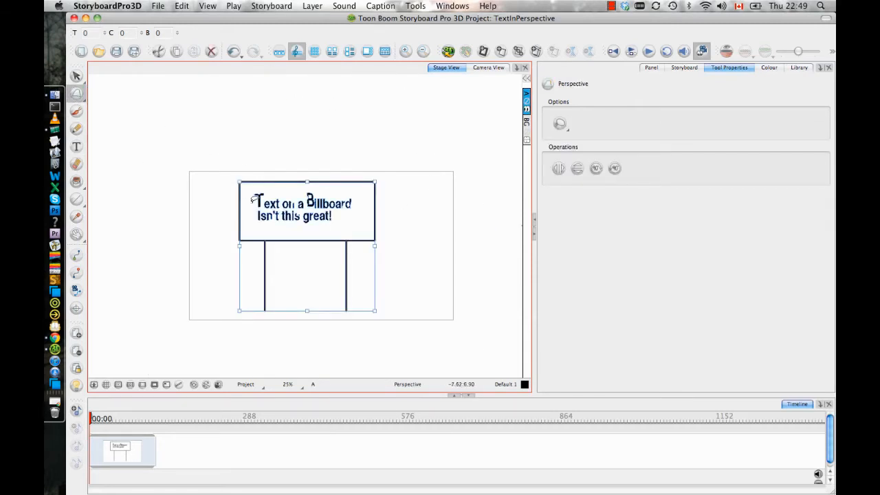
pyautogui.moveTo(239, 183); pyautogui.dragTo(243, 210)
pyautogui.moveTo(241, 309); pyautogui.dragTo(245, 291)
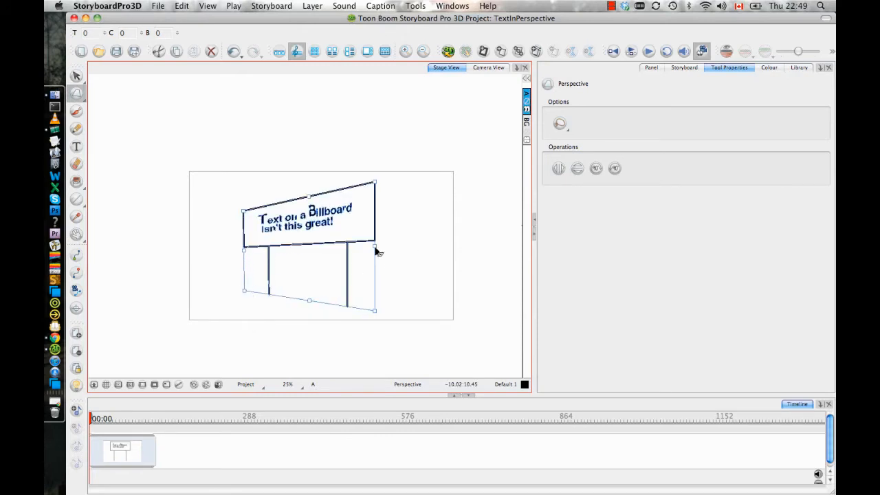
# Narrow the billboard by pulling the middle of its left side to the right with the Perspective tool, then deselect it
pyautogui.scroll(1, 273, 251)
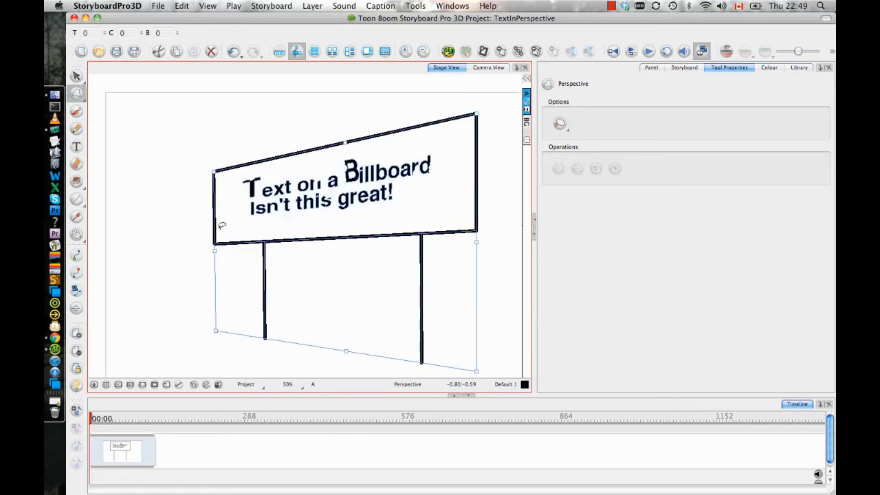
pyautogui.moveTo(218, 252); pyautogui.dragTo(288, 250)
pyautogui.click(240, 259)
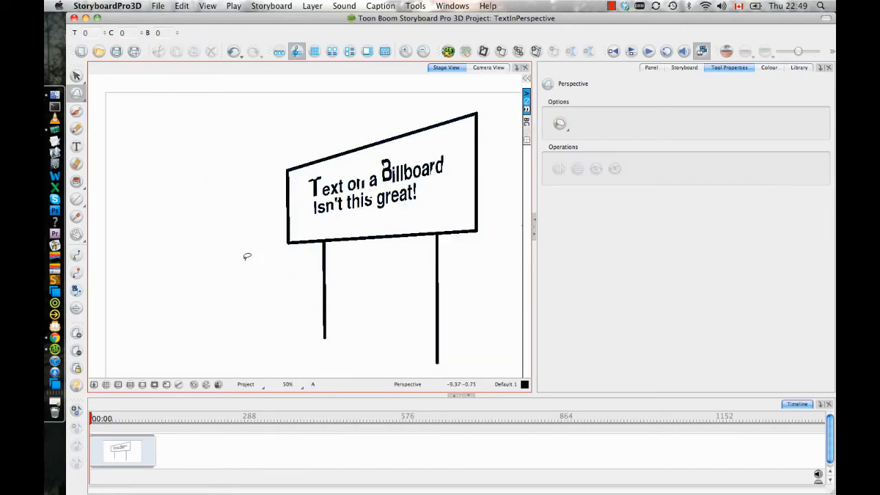
# Reselect the whole billboard with the Perspective tool and shift its left side up and slightly to the right
pyautogui.scroll(-1, 374, 314)
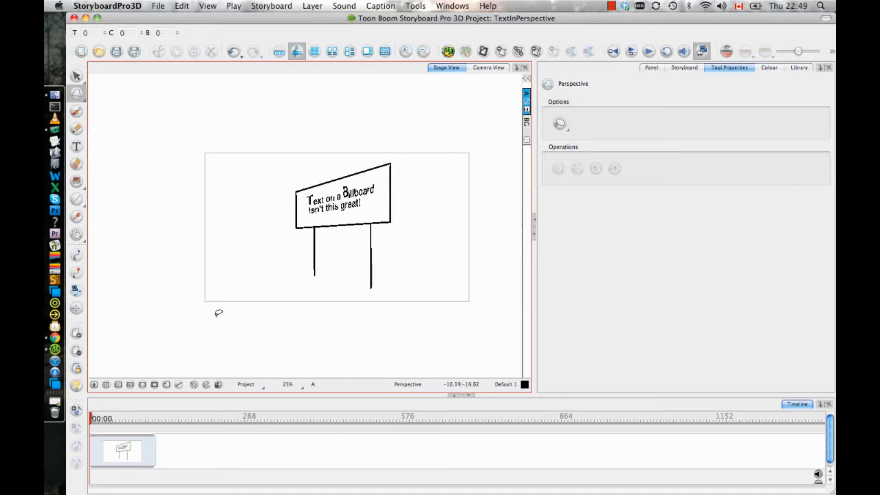
pyautogui.moveTo(409, 146)
pyautogui.mouseDown()
pyautogui.moveTo(423, 348)
pyautogui.moveTo(319, 215)
pyautogui.mouseUp()
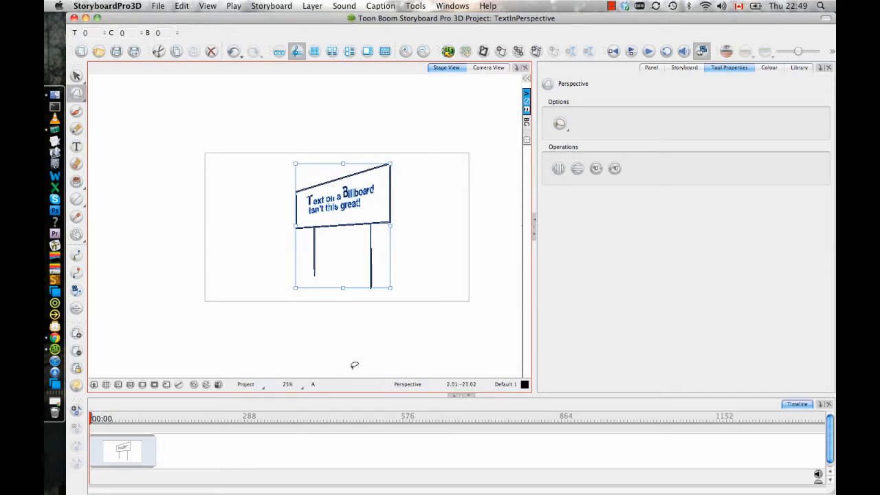
pyautogui.moveTo(297, 232); pyautogui.dragTo(298, 196)
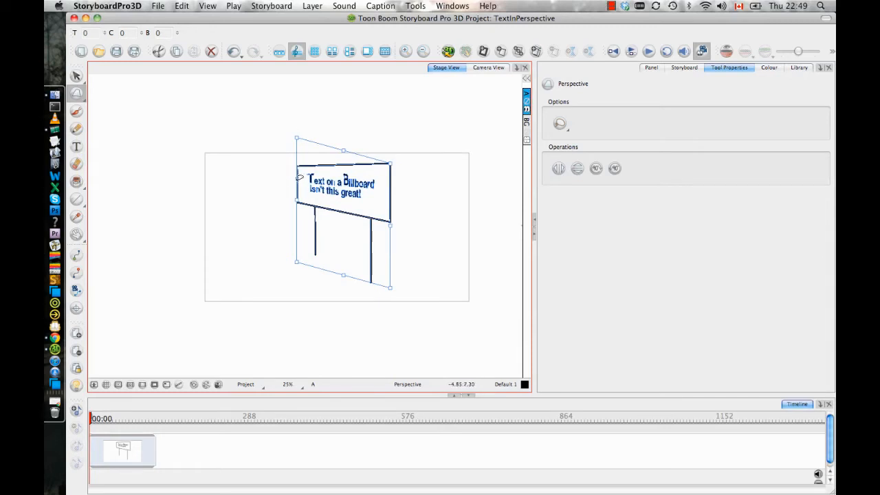
pyautogui.moveTo(299, 192); pyautogui.dragTo(306, 204)
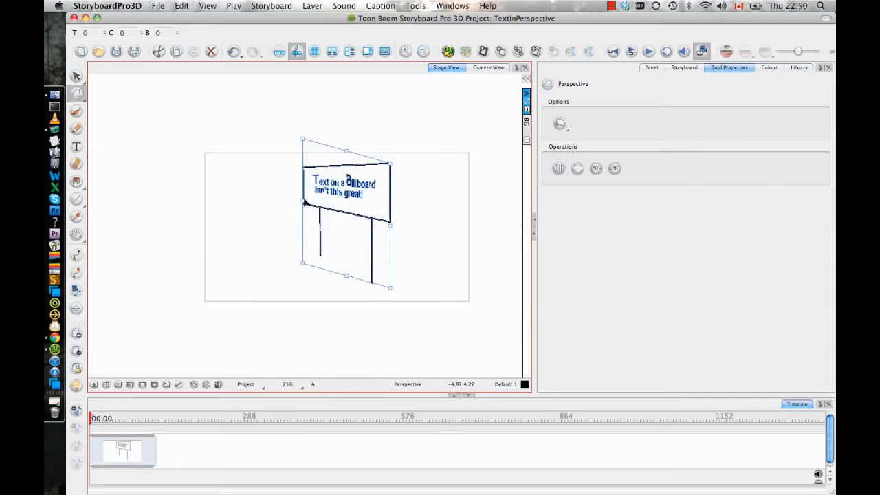
pyautogui.click(254, 330)
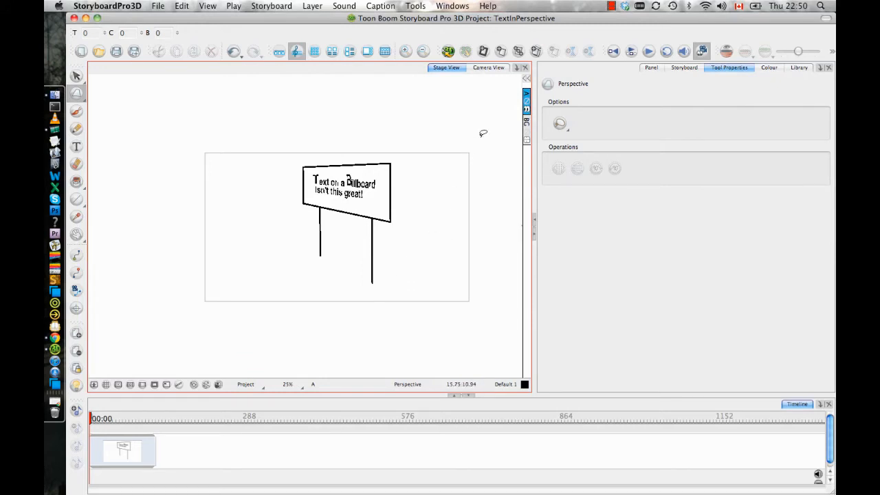
# Add a new panel and draw a wide rectangle in the upper part of its frame as a billboard
pyautogui.click(484, 52)
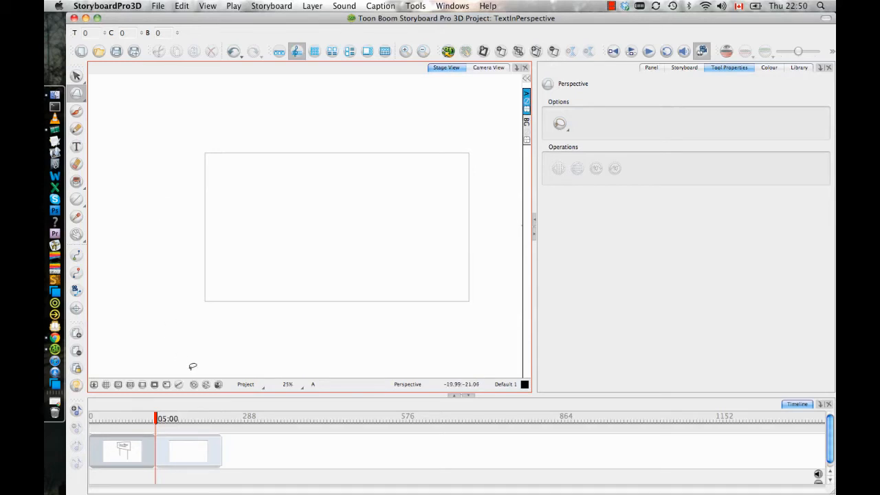
pyautogui.click(76, 203)
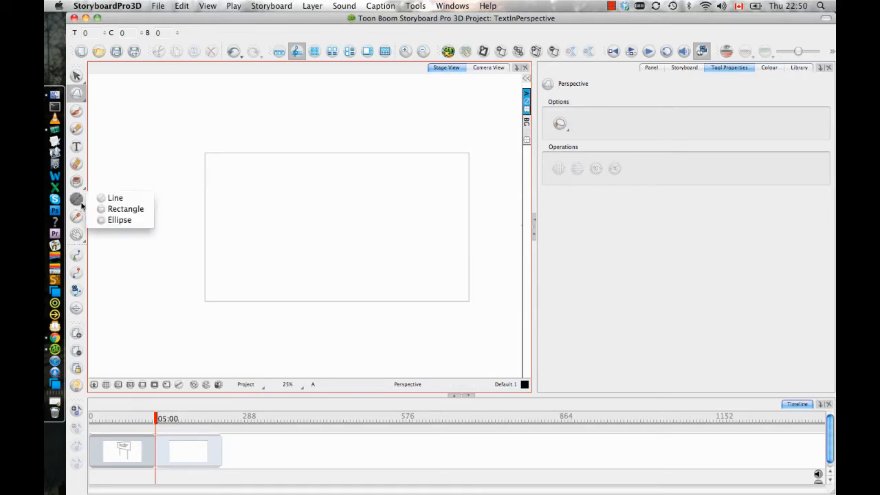
pyautogui.click(126, 208)
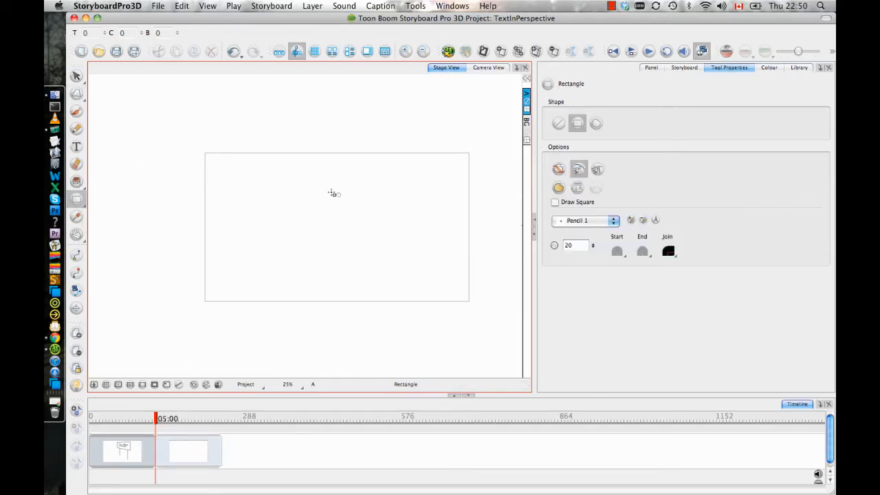
pyautogui.moveTo(257, 177); pyautogui.dragTo(388, 236)
# Draw two vertical lines down from the rectangle's lower edge as the billboard's legs
pyautogui.click(86, 205)
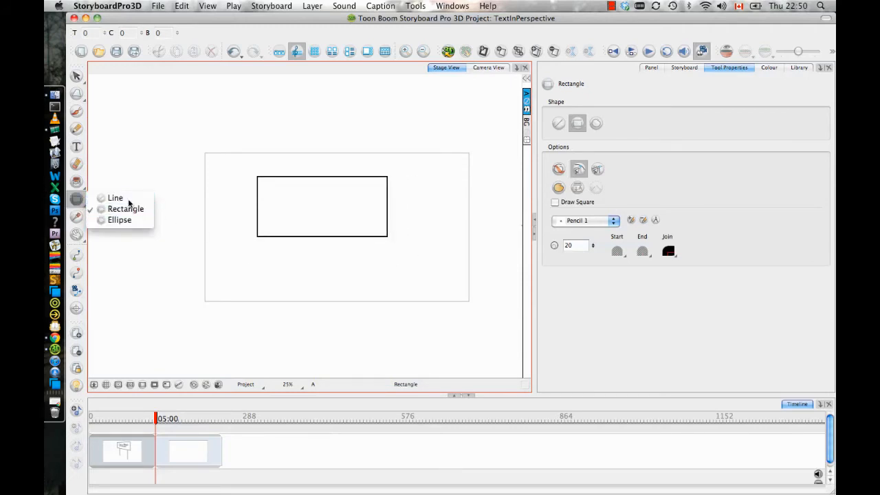
pyautogui.click(115, 198)
pyautogui.moveTo(282, 238)
pyautogui.mouseDown()
pyautogui.moveTo(286, 308)
pyautogui.moveTo(284, 293)
pyautogui.mouseUp()
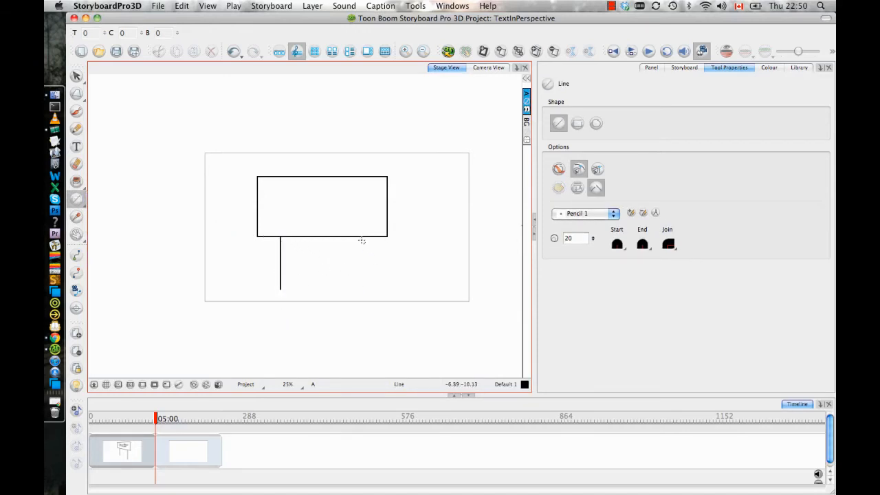
pyautogui.moveTo(366, 238); pyautogui.dragTo(366, 290)
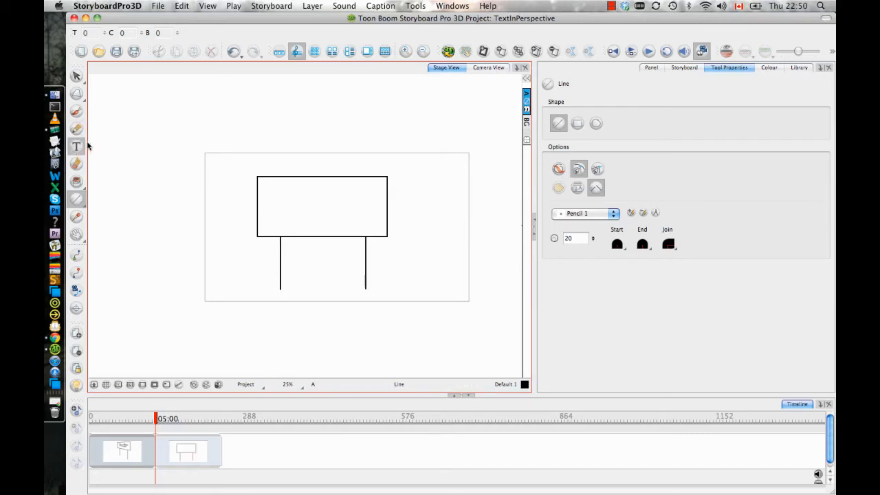
# Add the two-line text "Text on a Billboard" and "This is really cool!" inside the new billboard
pyautogui.click(76, 146)
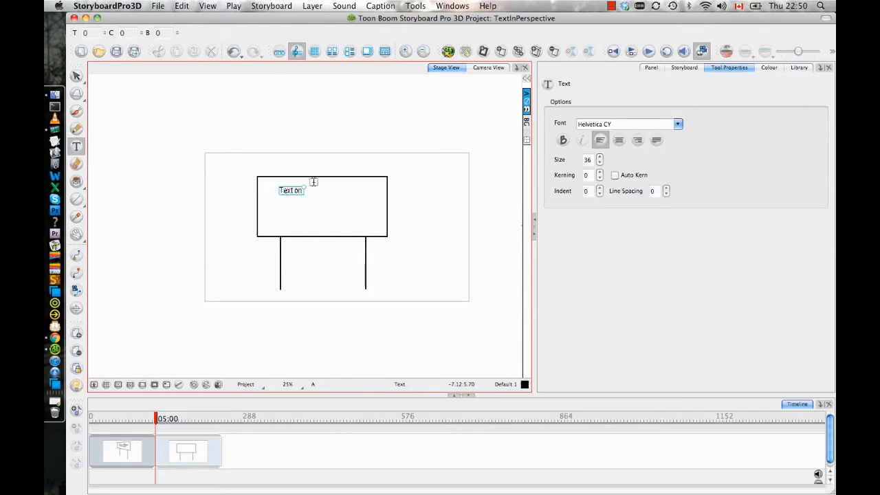
pyautogui.write('board')
pyautogui.press('Return')
pyautogui.write('This is')
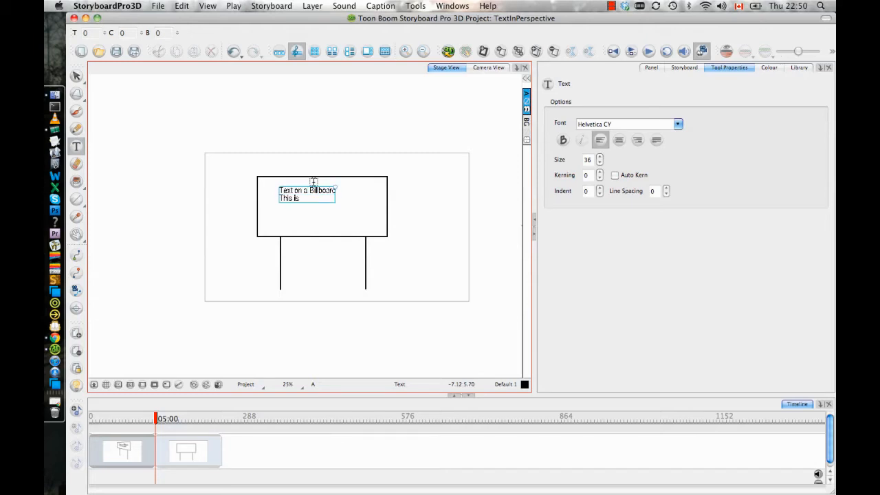
pyautogui.write(' really cool!')
# Scale up the new billboard text to nearly fill the rectangle's width and move it to the rectangle's centre
pyautogui.click(77, 76)
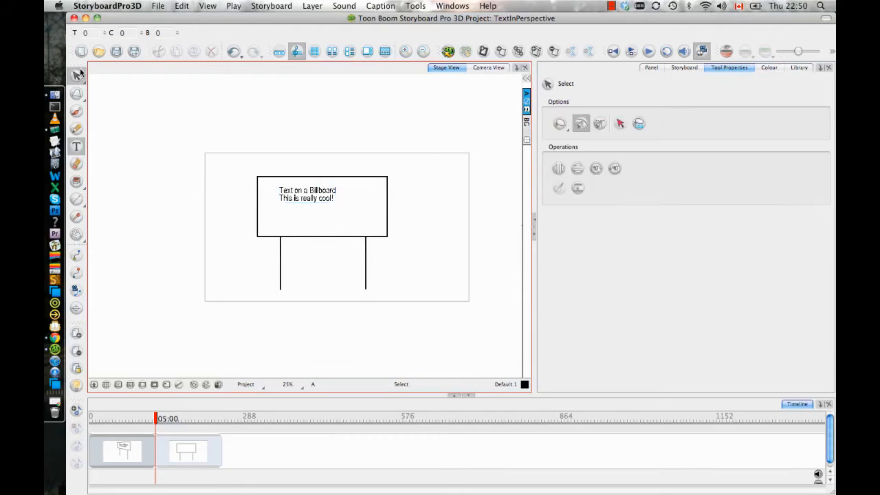
pyautogui.click(80, 78)
pyautogui.click(318, 201)
pyautogui.rightClick(281, 196)
pyautogui.click(342, 155)
pyautogui.moveTo(312, 207)
pyautogui.mouseDown()
pyautogui.moveTo(310, 185)
pyautogui.moveTo(309, 204)
pyautogui.moveTo(367, 216)
pyautogui.moveTo(355, 210)
pyautogui.mouseUp()
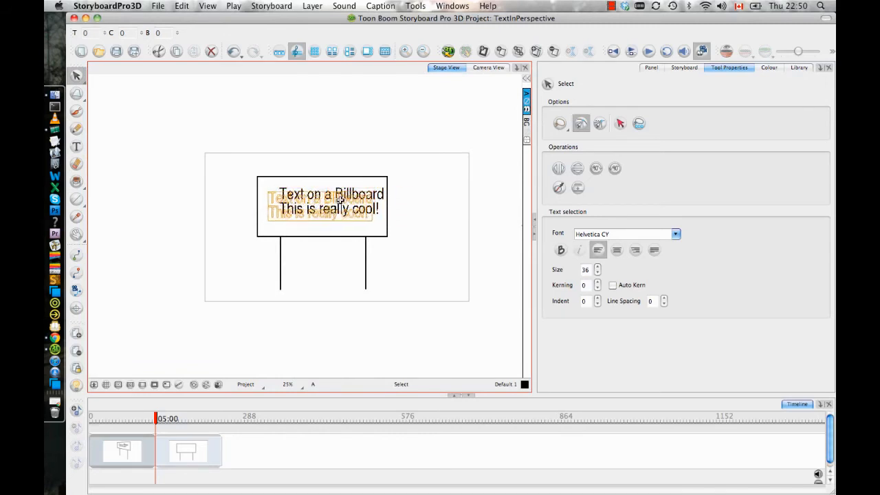
pyautogui.click(409, 256)
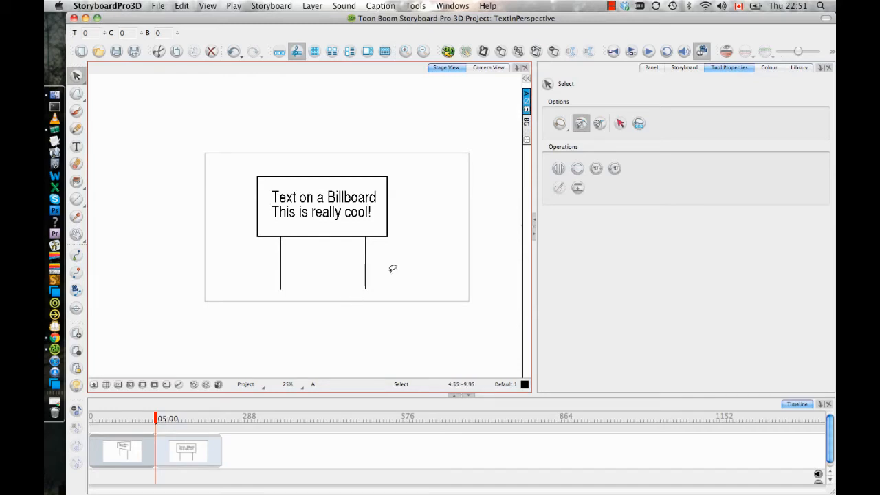
# Enable 3D for the scene containing the new billboard
pyautogui.click(448, 53)
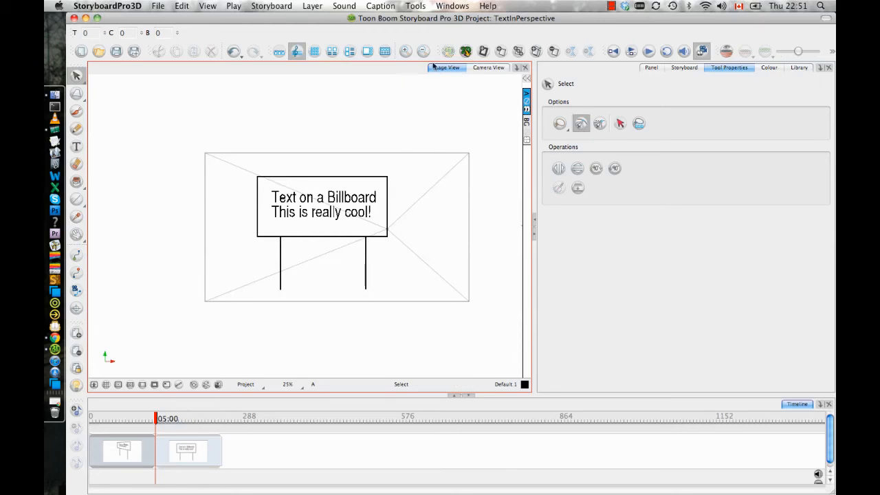
# Move the billboard layer toward the right side of the camera frame and rotate it about its vertical axis
pyautogui.click(76, 255)
pyautogui.click(371, 227)
pyautogui.click(527, 96)
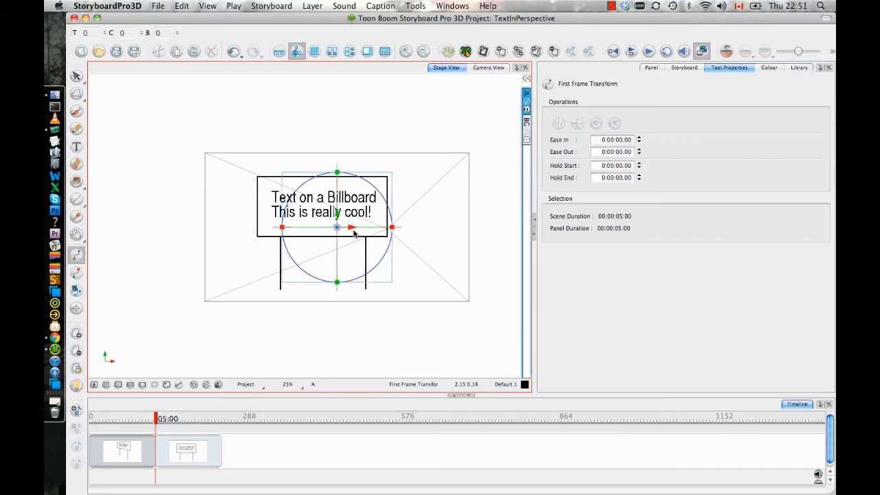
pyautogui.moveTo(370, 227); pyautogui.dragTo(396, 235)
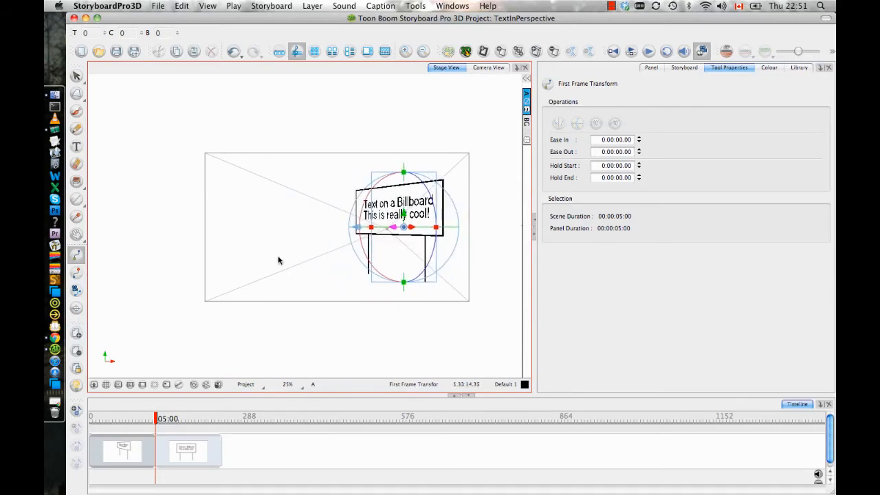
pyautogui.click(307, 259)
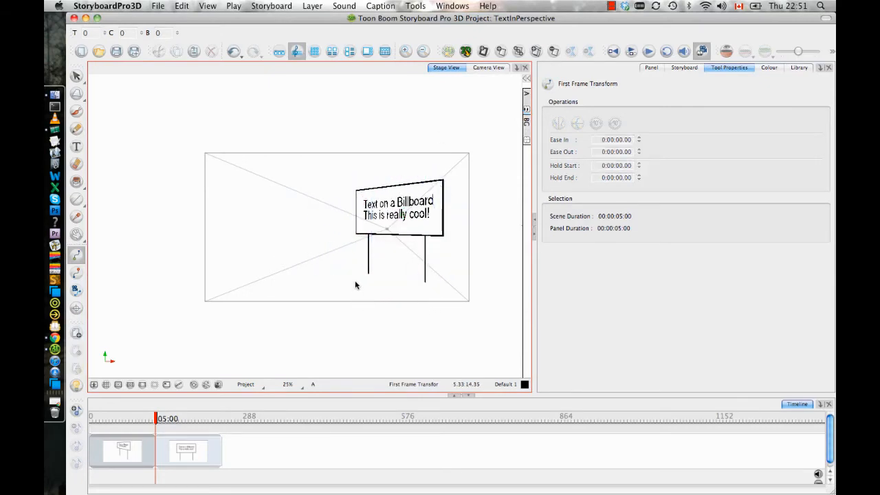
pyautogui.moveTo(282, 226); pyautogui.dragTo(293, 242)
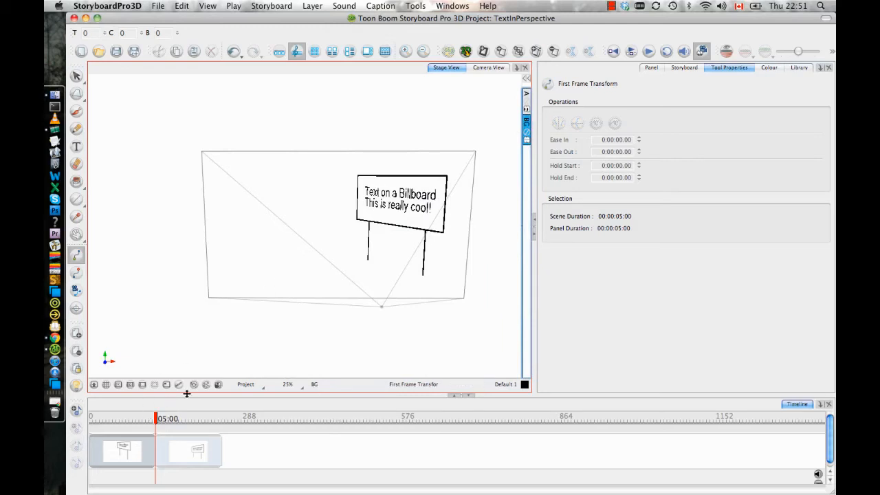
# Draw two long vertical lines on the BG layer as the road's edges, extending above and below the camera frame
pyautogui.click(219, 385)
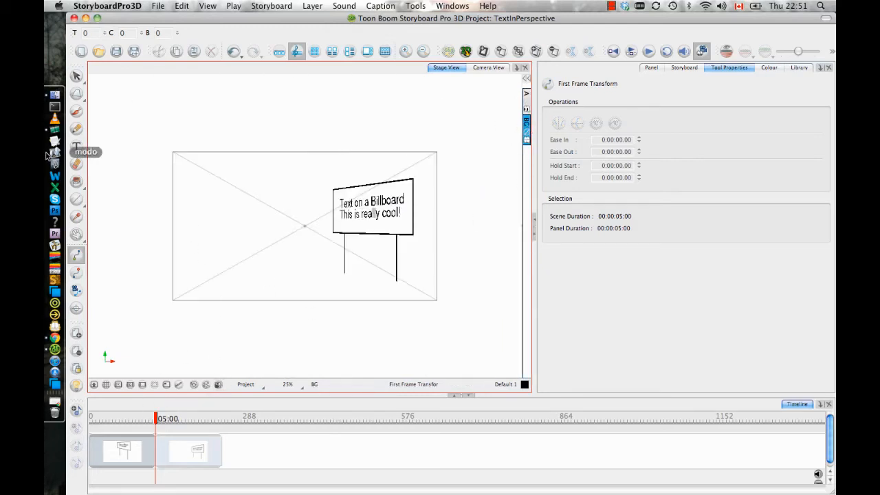
pyautogui.click(77, 198)
pyautogui.moveTo(218, 109); pyautogui.dragTo(217, 374)
pyautogui.moveTo(320, 109); pyautogui.dragTo(310, 366)
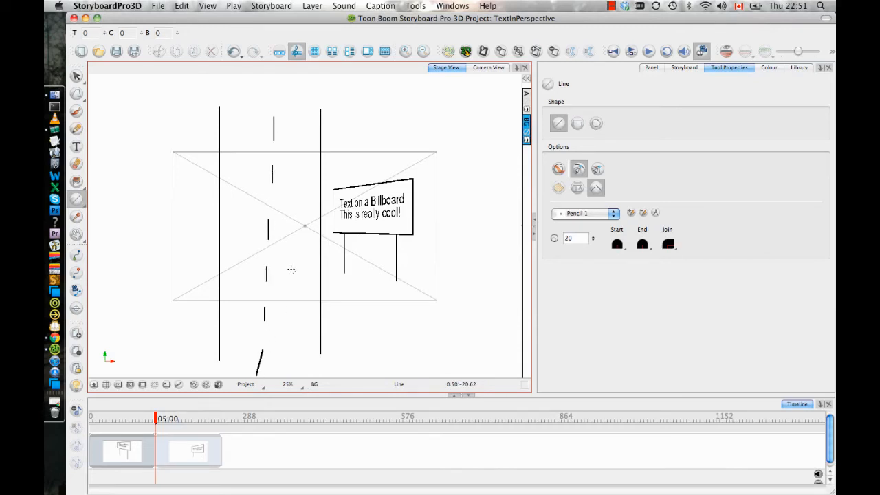
# Undo the uneven centre dashes and draw three columns of dashed lane markings between the road edges
pyautogui.press('super+z')
pyautogui.press('super+z')
pyautogui.press('super+z')
pyautogui.press('super+z')
pyautogui.press('super+z')
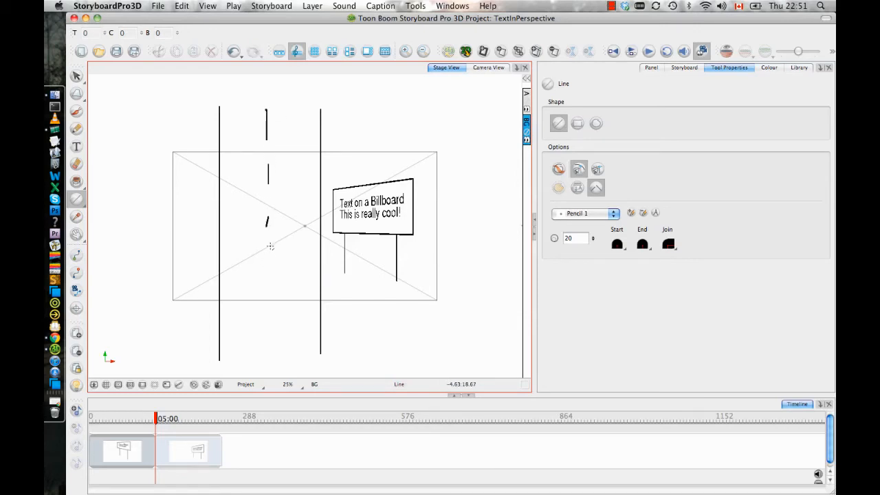
pyautogui.moveTo(267, 228); pyautogui.dragTo(267, 232)
pyautogui.moveTo(268, 257); pyautogui.dragTo(268, 276)
pyautogui.moveTo(268, 336); pyautogui.dragTo(268, 375)
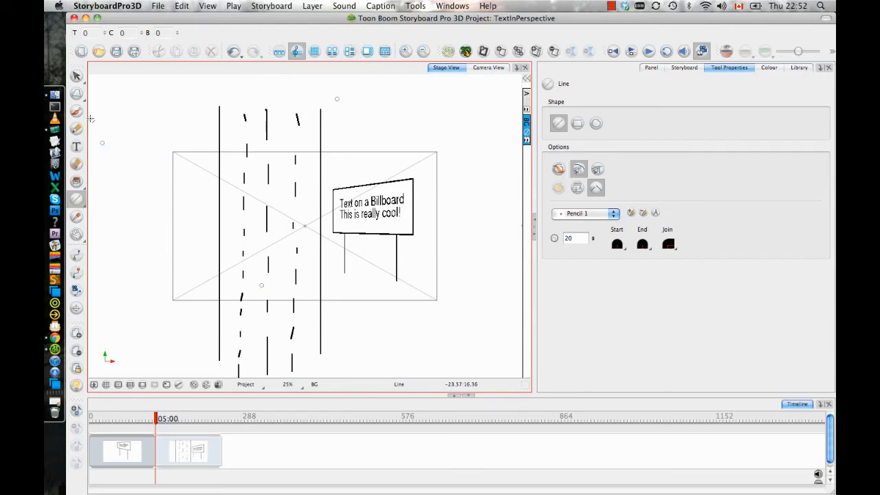
# Tilt the road layer backward until it lies nearly flat and lower it to form the ground beneath the billboard
pyautogui.click(76, 255)
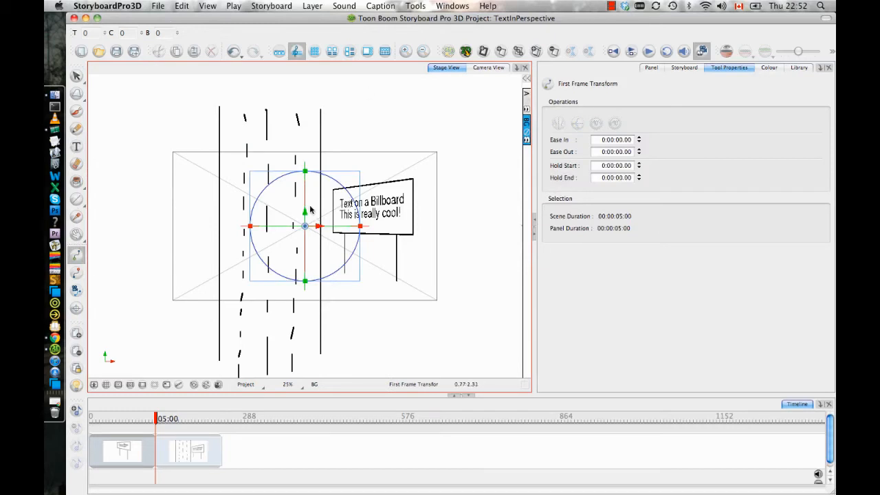
pyautogui.moveTo(304, 197); pyautogui.dragTo(313, 151)
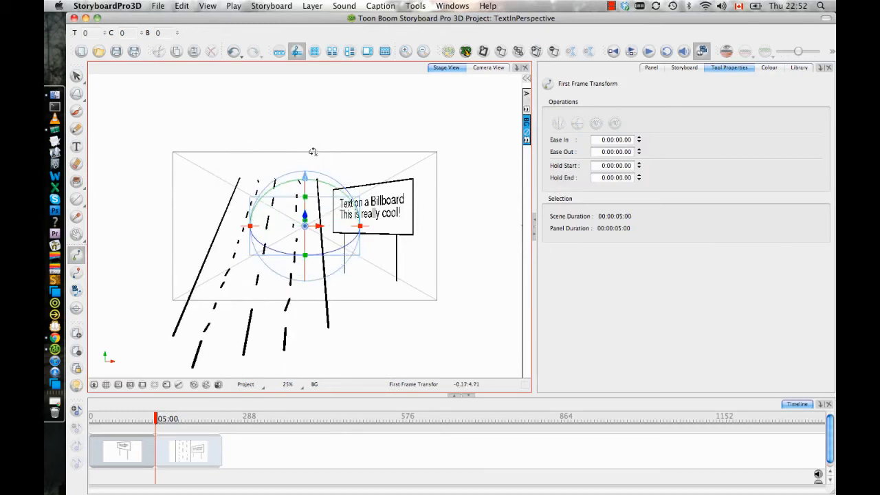
pyautogui.moveTo(304, 209); pyautogui.dragTo(308, 186)
pyautogui.moveTo(306, 217); pyautogui.dragTo(306, 249)
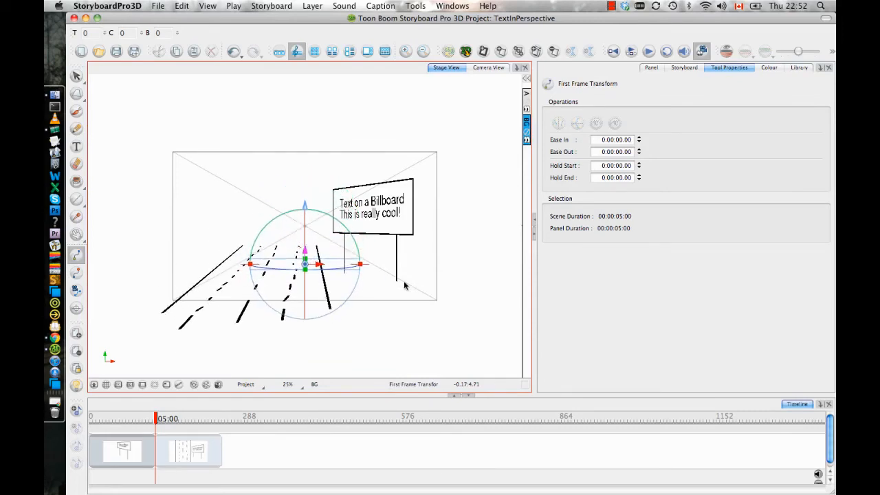
# Rotate and reposition the billboard layer in 3D so it stands beside the road's right edge, checking from several angles
pyautogui.moveTo(380, 285); pyautogui.dragTo(455, 313)
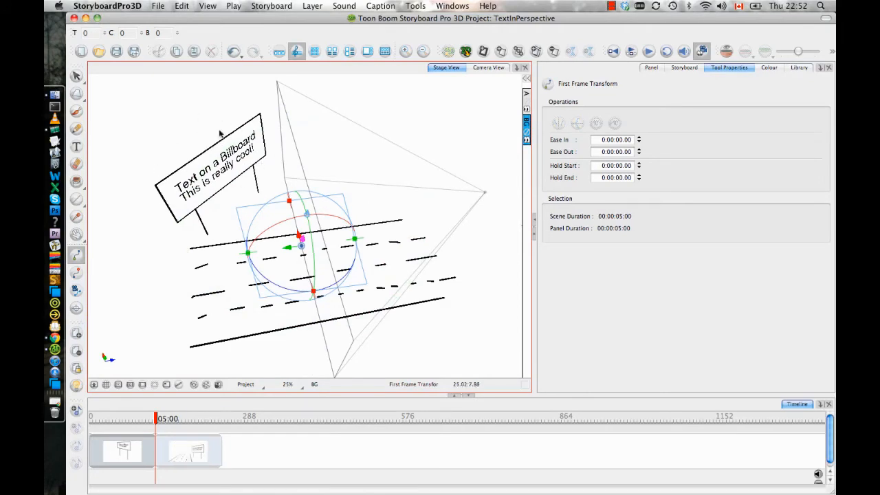
pyautogui.moveTo(317, 264); pyautogui.dragTo(172, 213)
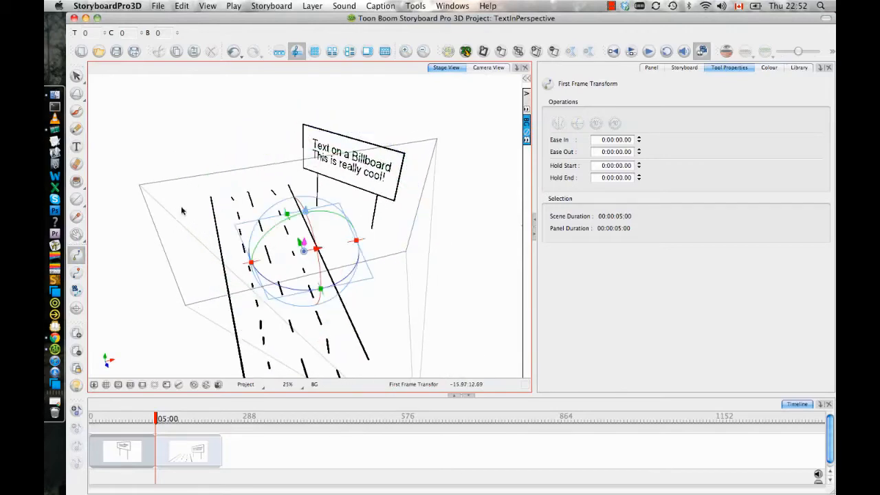
pyautogui.click(394, 176)
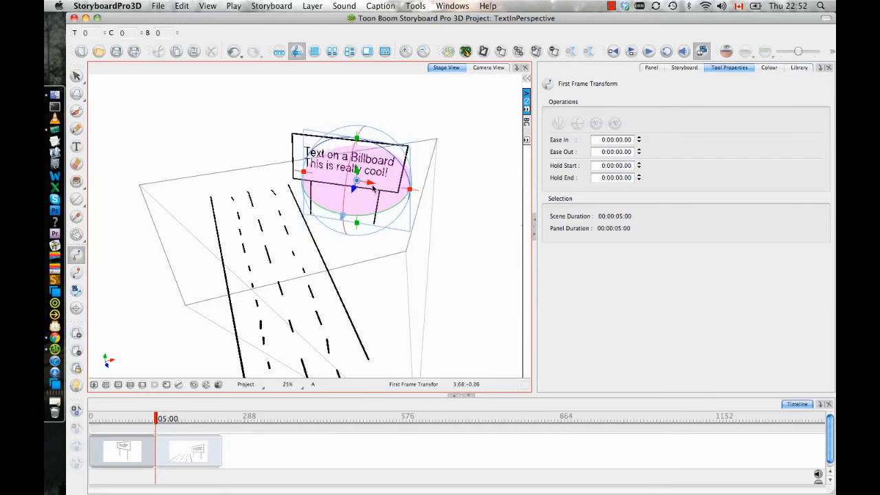
pyautogui.moveTo(344, 258); pyautogui.dragTo(391, 190)
pyautogui.moveTo(368, 237); pyautogui.dragTo(265, 226)
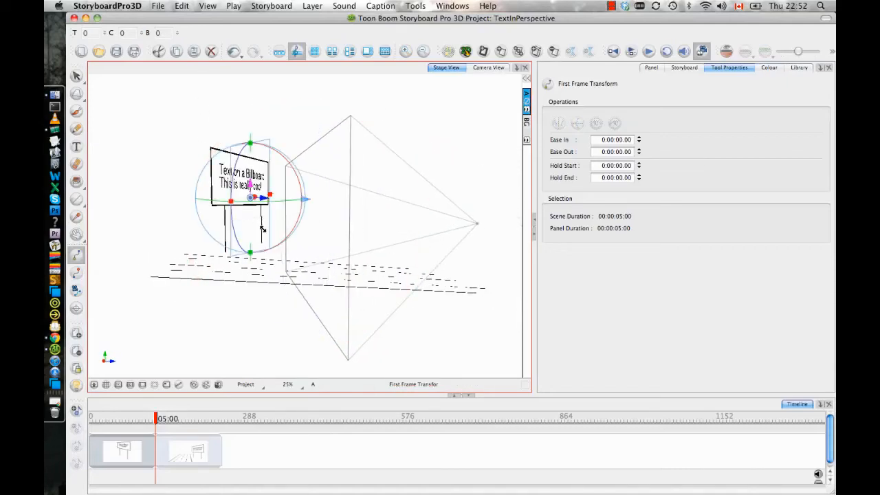
pyautogui.moveTo(363, 289); pyautogui.dragTo(350, 266)
pyautogui.moveTo(408, 260); pyautogui.dragTo(426, 139)
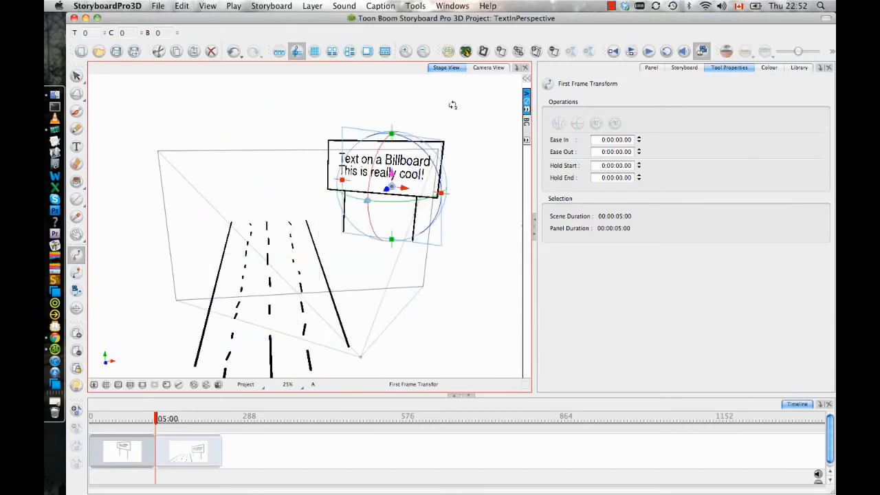
# Add camera keyframes at the start and end of the billboard scene, working through the camera view
pyautogui.click(487, 67)
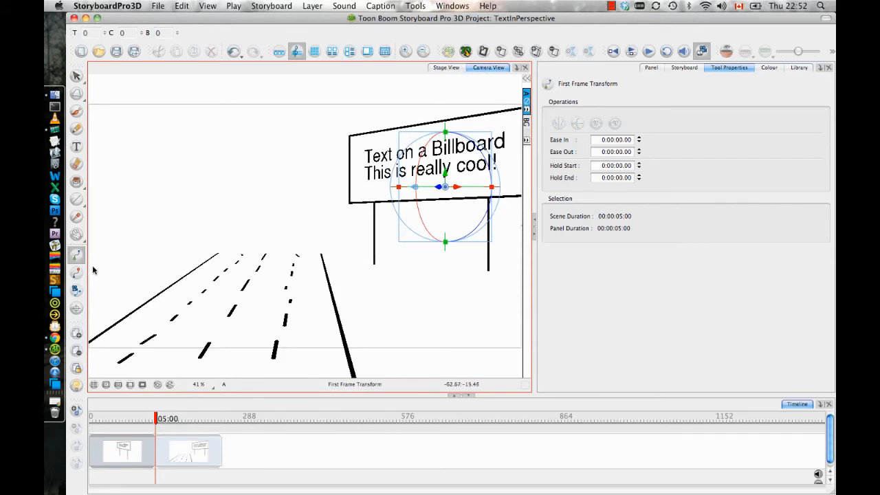
pyautogui.click(77, 289)
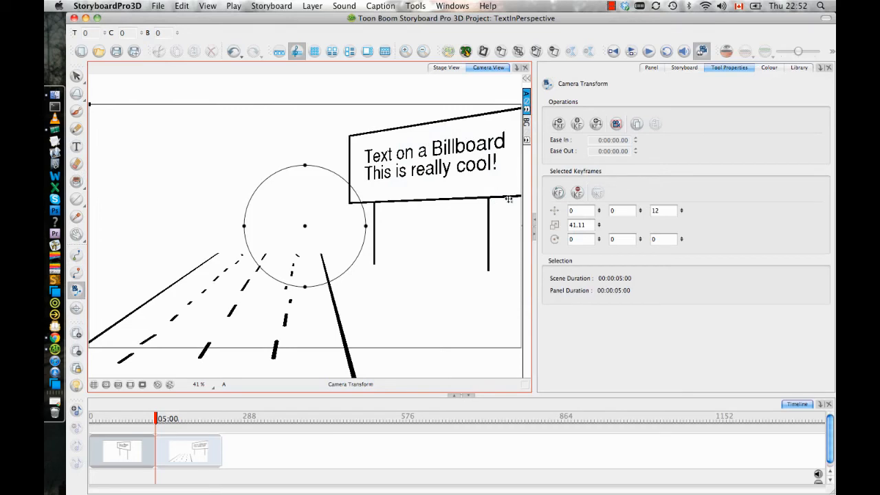
pyautogui.click(558, 123)
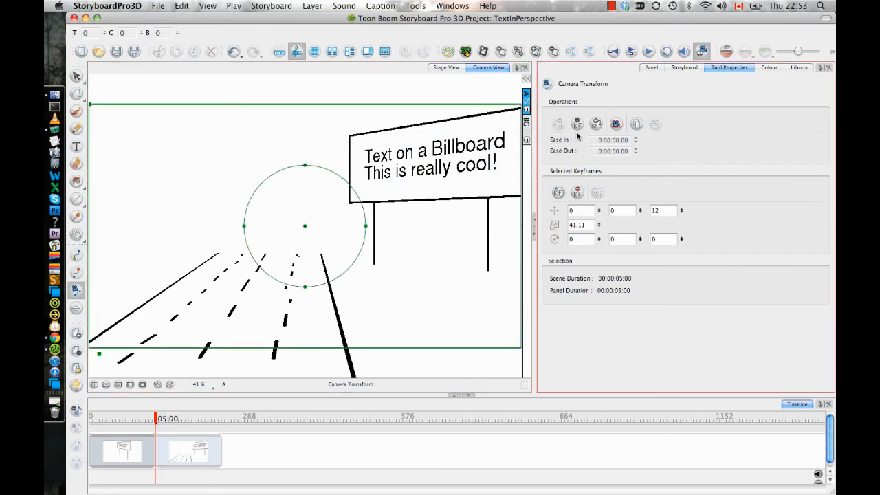
pyautogui.click(596, 124)
# Pull the camera back to a depth of about 16.35 at the first keyframe
pyautogui.scroll(-2, 274, 234)
pyautogui.scroll(-2, 274, 234)
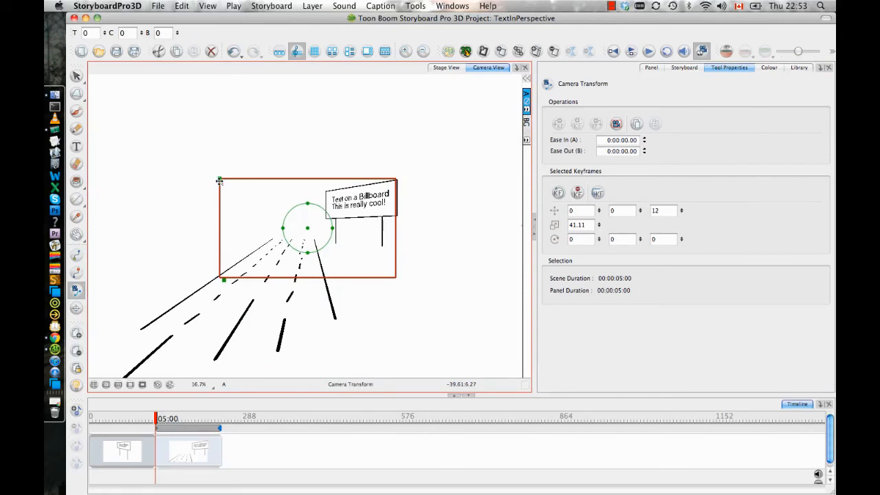
pyautogui.moveTo(220, 181); pyautogui.dragTo(194, 131)
pyautogui.click(244, 193)
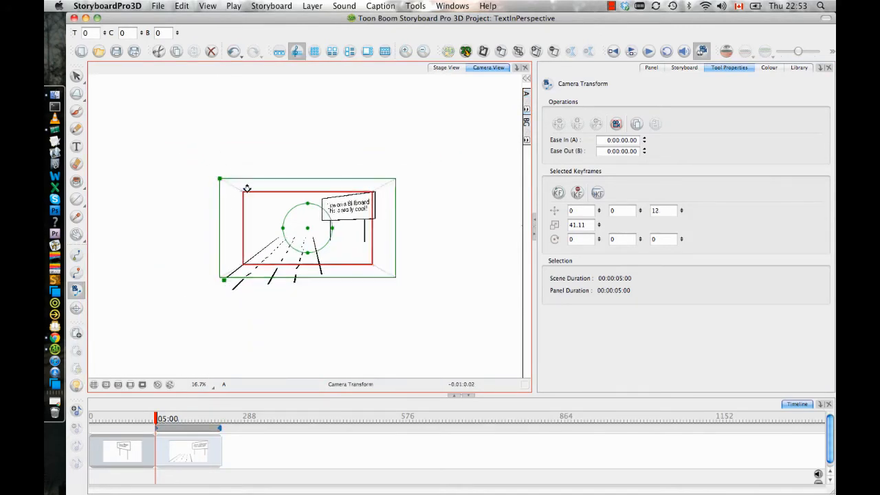
# At the last keyframe, push the camera in to a depth of about 5.9 and offset it to about 9.31, 6.87 toward the billboard
pyautogui.click(597, 195)
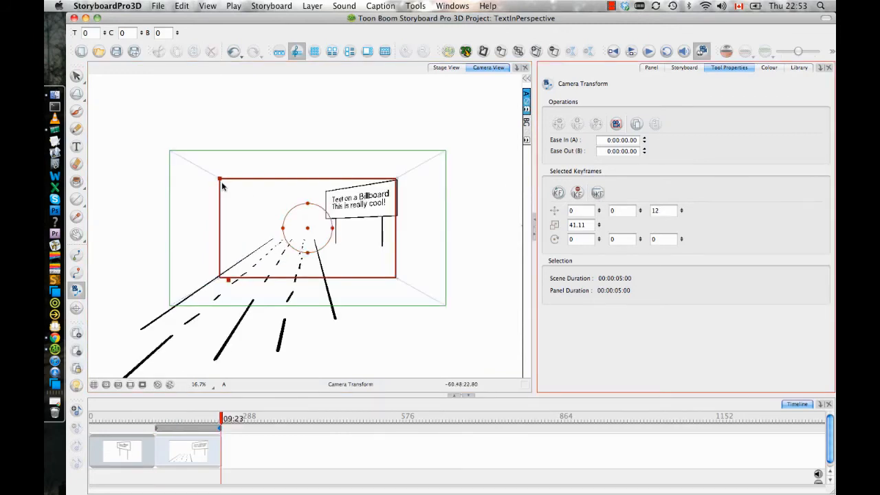
pyautogui.moveTo(218, 177); pyautogui.dragTo(262, 251)
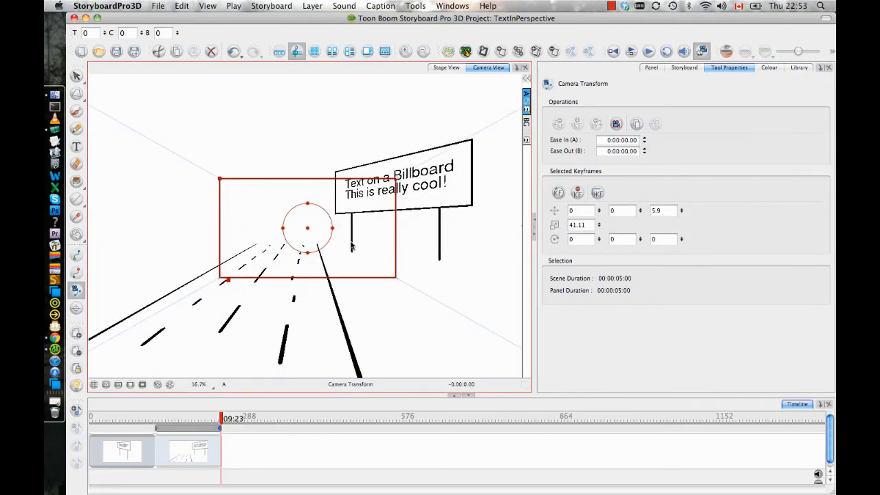
pyautogui.moveTo(331, 235); pyautogui.dragTo(351, 204)
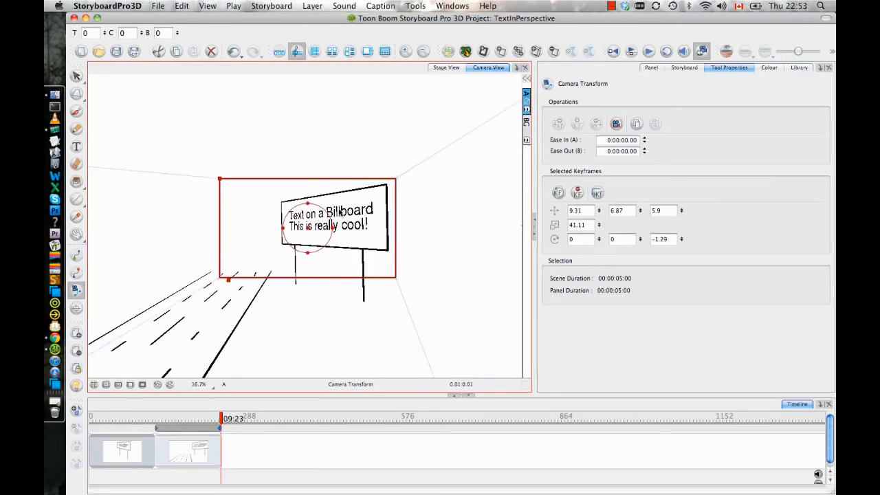
pyautogui.moveTo(281, 229); pyautogui.dragTo(372, 193)
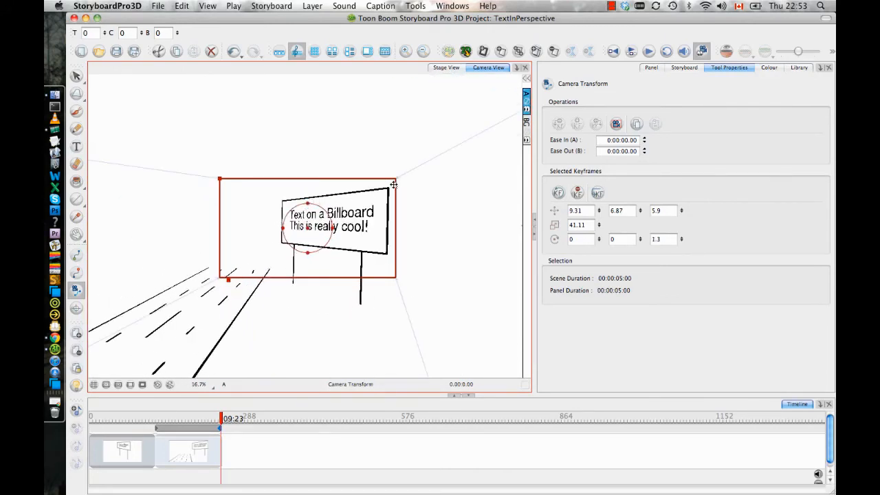
pyautogui.hotkey('ctrl', 'z')
# Rotate the end-keyframe camera in the stage view by about -20.17 degrees around its vertical axis to face the billboard
pyautogui.click(447, 68)
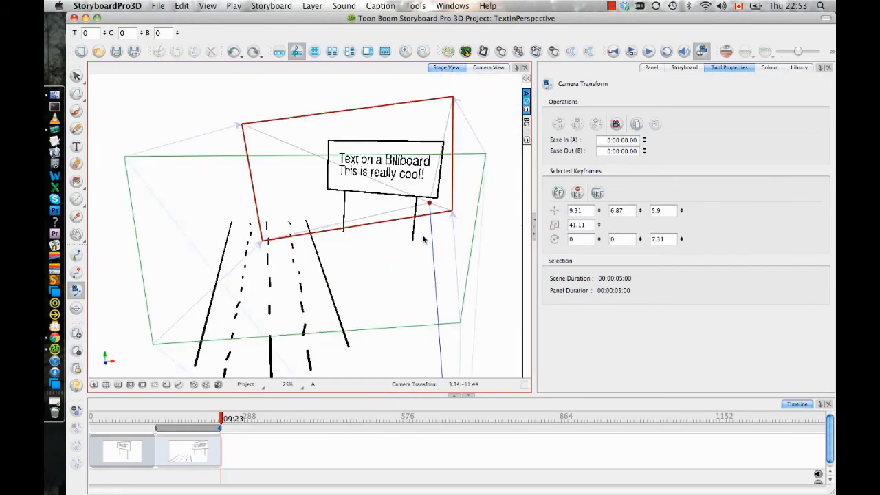
pyautogui.click(428, 201)
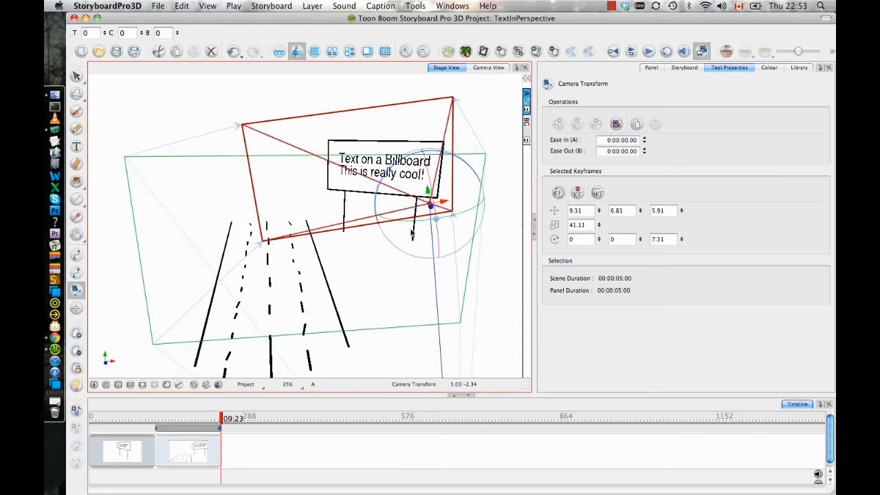
pyautogui.click(462, 213)
pyautogui.click(427, 202)
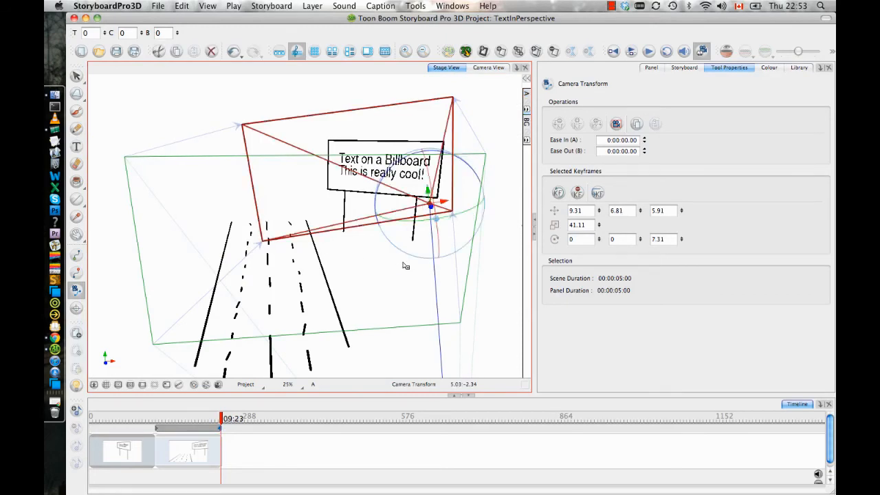
pyautogui.moveTo(369, 280); pyautogui.dragTo(441, 126)
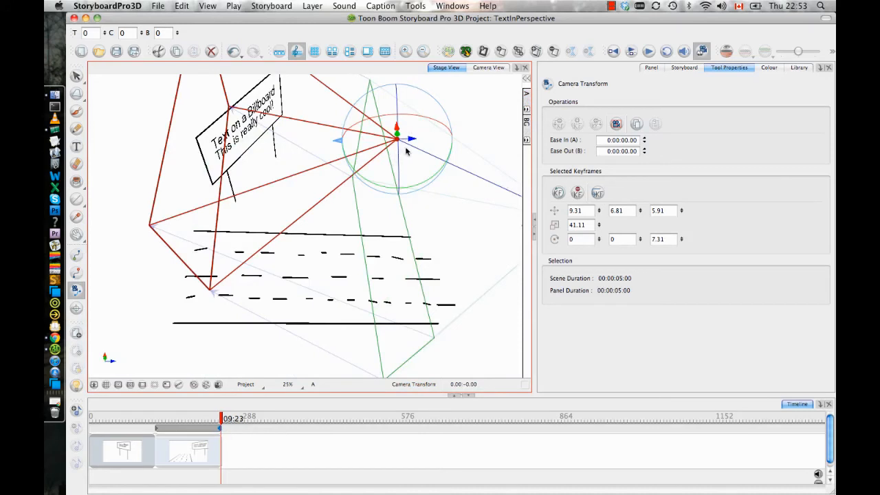
pyautogui.moveTo(427, 181); pyautogui.dragTo(440, 137)
# Reframe the end camera squarely on the billboard at position 4.91, 7.53, 4.95 with rotation 2.8, -23.83, 0.41
pyautogui.click(486, 67)
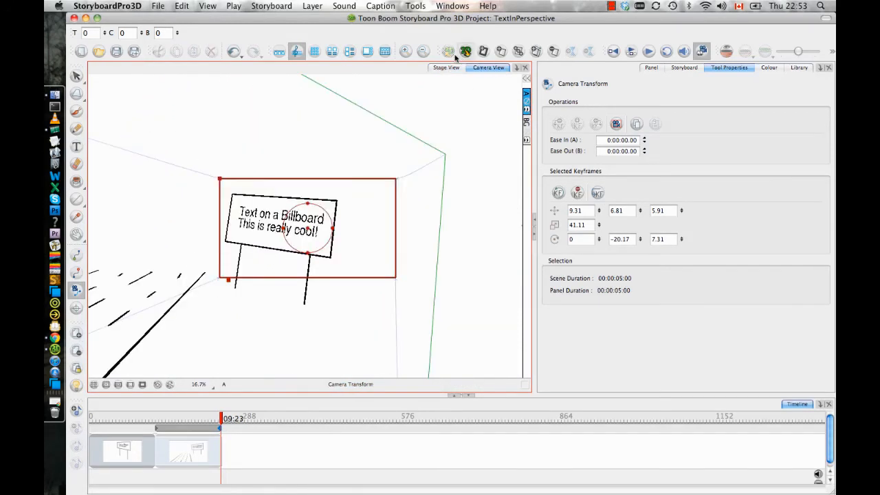
pyautogui.moveTo(330, 231); pyautogui.dragTo(359, 263)
pyautogui.moveTo(405, 280); pyautogui.dragTo(397, 288)
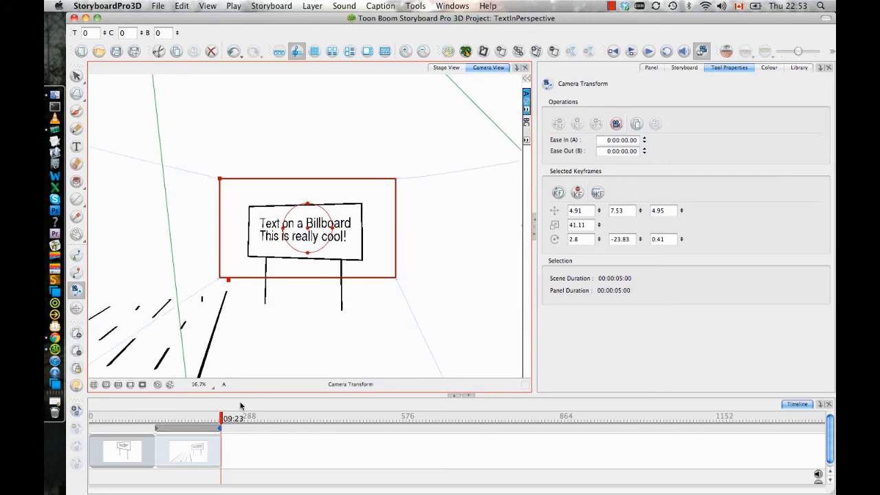
# Set the first camera keyframe low and tilted upward, at position -1.8, -7.01, 18.08 with an X rotation of 15.45
pyautogui.moveTo(221, 428); pyautogui.dragTo(160, 418)
pyautogui.click(394, 284)
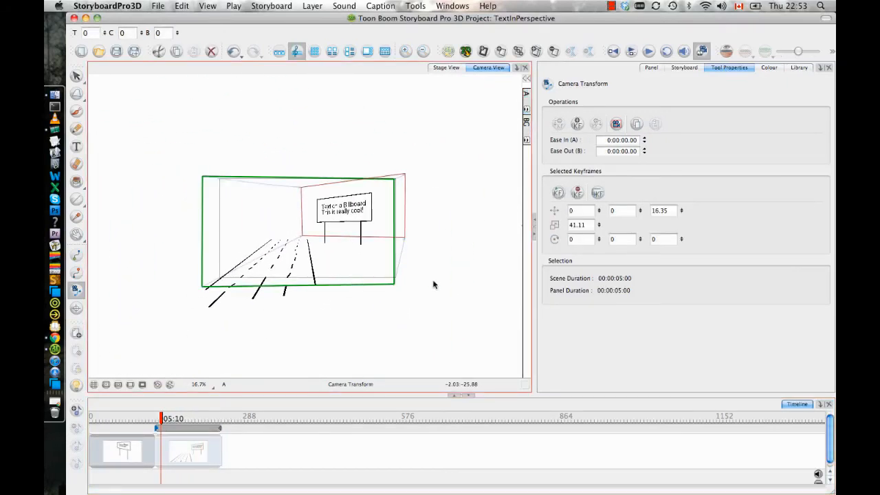
pyautogui.click(599, 194)
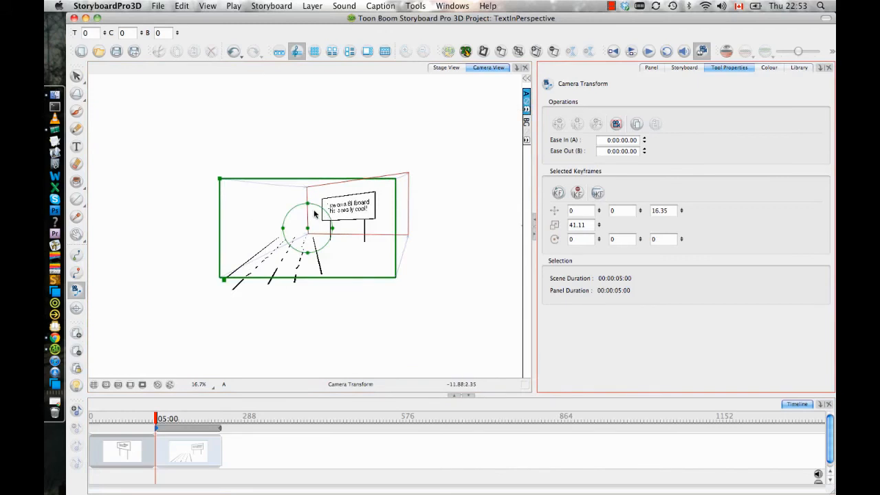
pyautogui.moveTo(308, 203); pyautogui.dragTo(313, 139)
pyautogui.moveTo(308, 227); pyautogui.dragTo(298, 273)
pyautogui.moveTo(306, 206); pyautogui.dragTo(296, 220)
pyautogui.moveTo(219, 179); pyautogui.dragTo(168, 129)
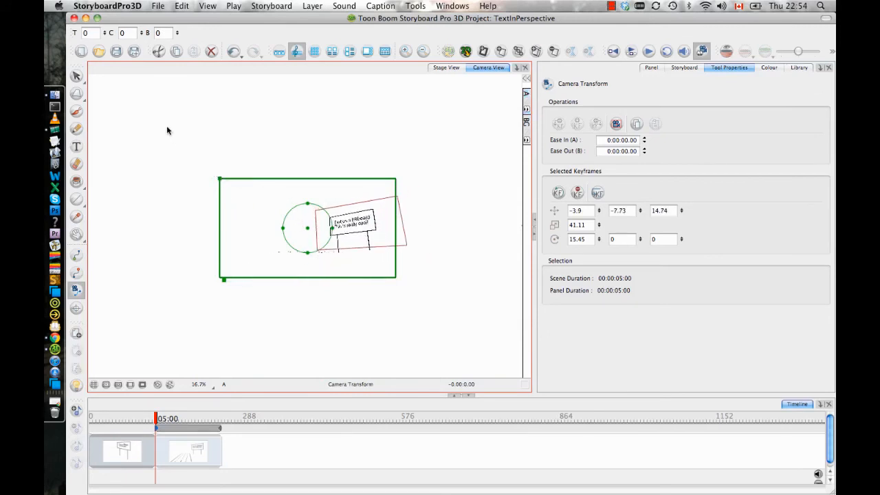
pyautogui.click(314, 232)
pyautogui.moveTo(307, 227); pyautogui.dragTo(316, 219)
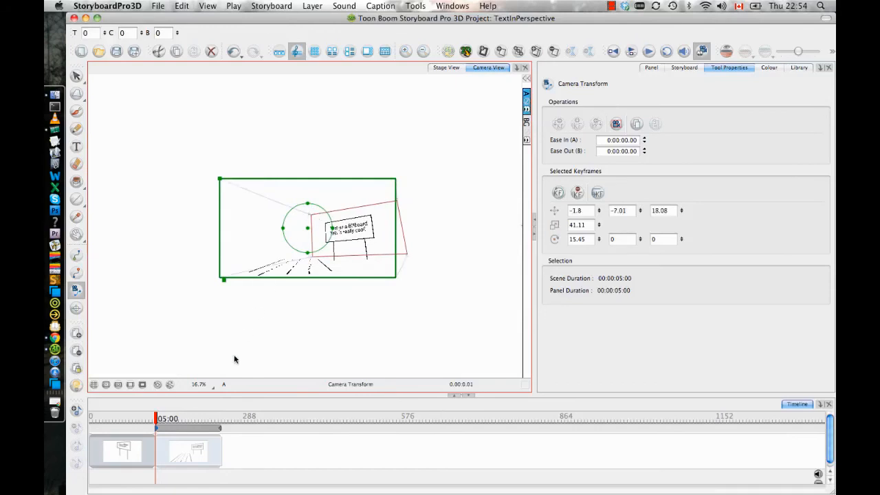
# Mask the area outside the camera frame, tilt the end camera keyframe to an X rotation of -8.51, and scrub through the move
pyautogui.moveTo(156, 417); pyautogui.dragTo(210, 438)
pyautogui.click(143, 385)
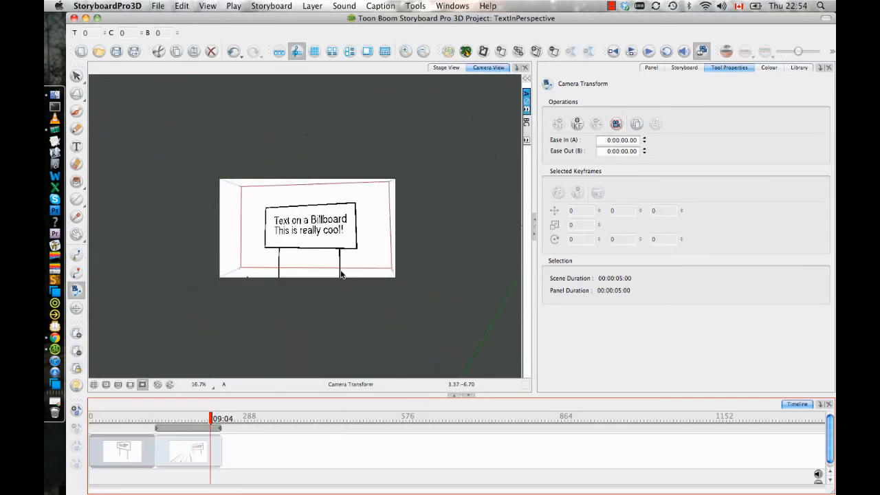
pyautogui.click(344, 272)
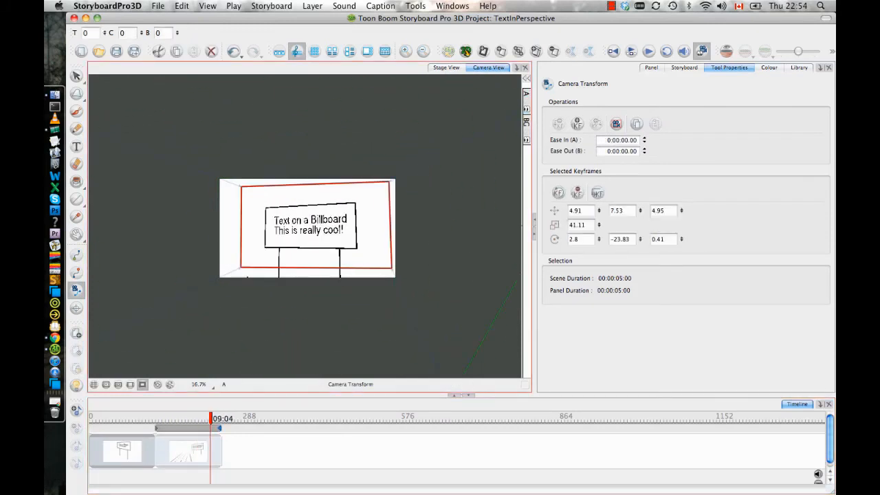
pyautogui.click(597, 194)
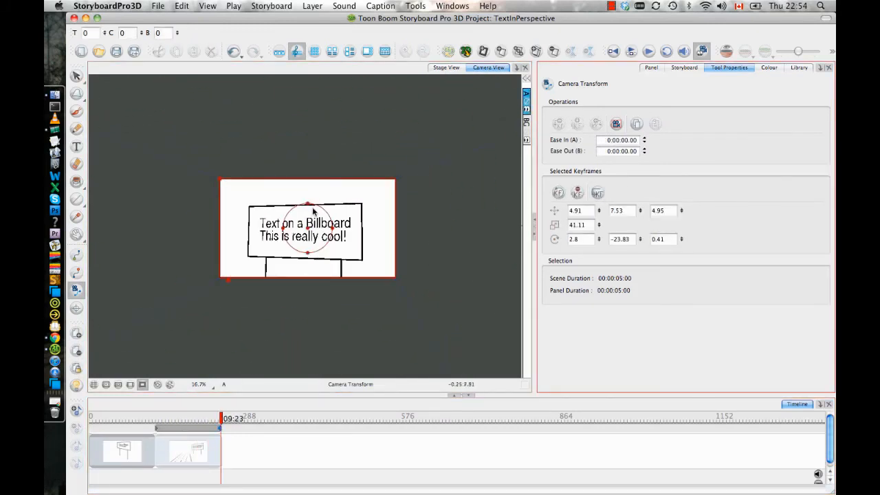
pyautogui.moveTo(309, 201); pyautogui.dragTo(237, 211)
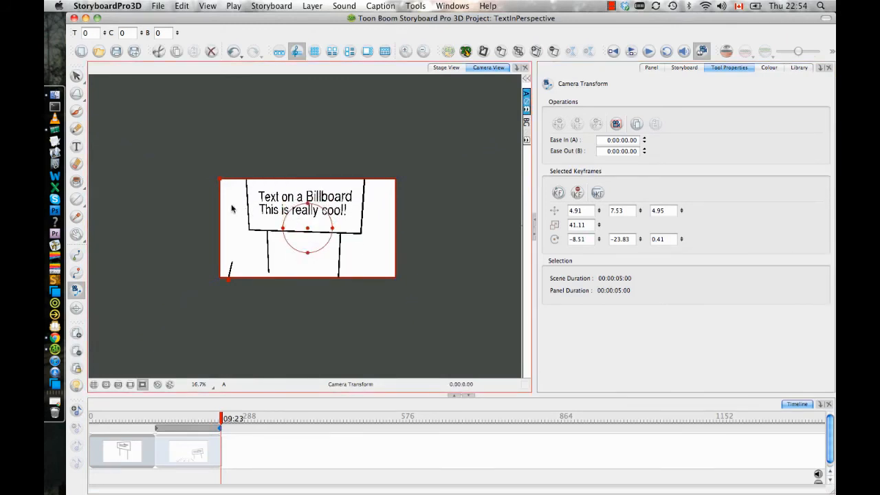
pyautogui.moveTo(308, 230)
pyautogui.mouseDown()
pyautogui.moveTo(273, 183)
pyautogui.moveTo(309, 215)
pyautogui.moveTo(308, 229)
pyautogui.moveTo(308, 213)
pyautogui.mouseUp()
pyautogui.moveTo(220, 418); pyautogui.dragTo(202, 440)
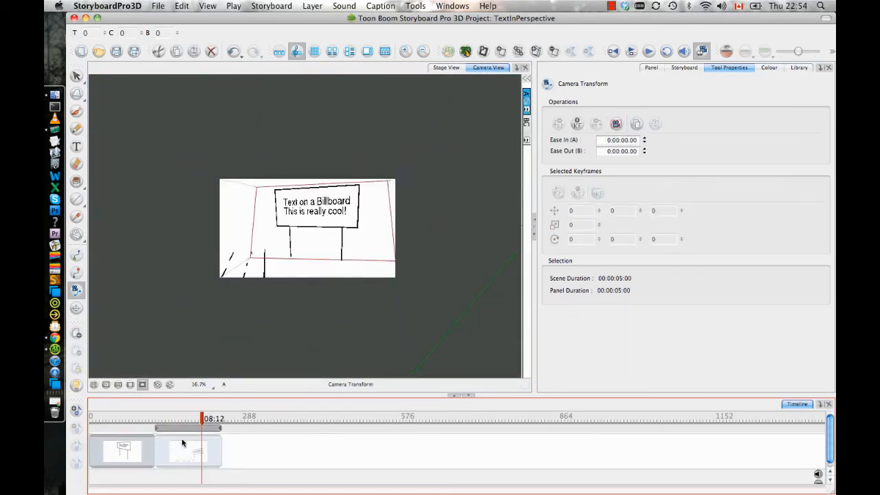
# In the first panel, unmask the area outside the camera and draw two solid diverging road edges beside the billboard with the Line tool
pyautogui.click(130, 458)
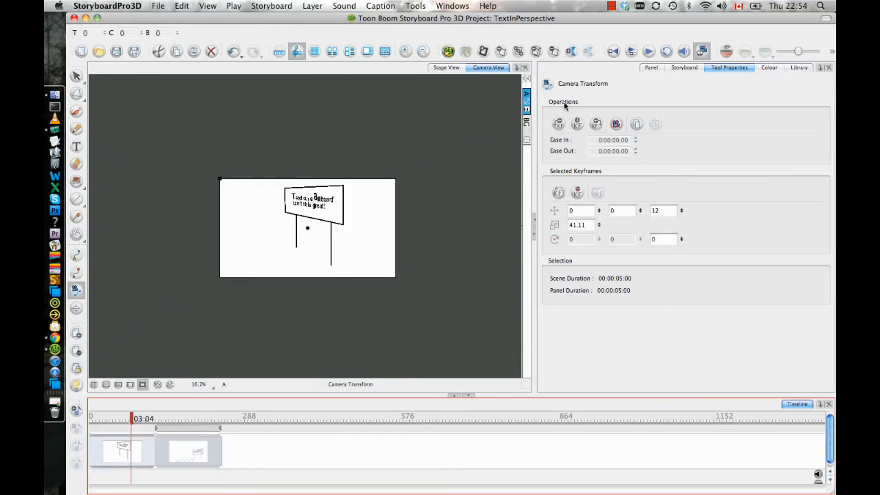
pyautogui.click(470, 213)
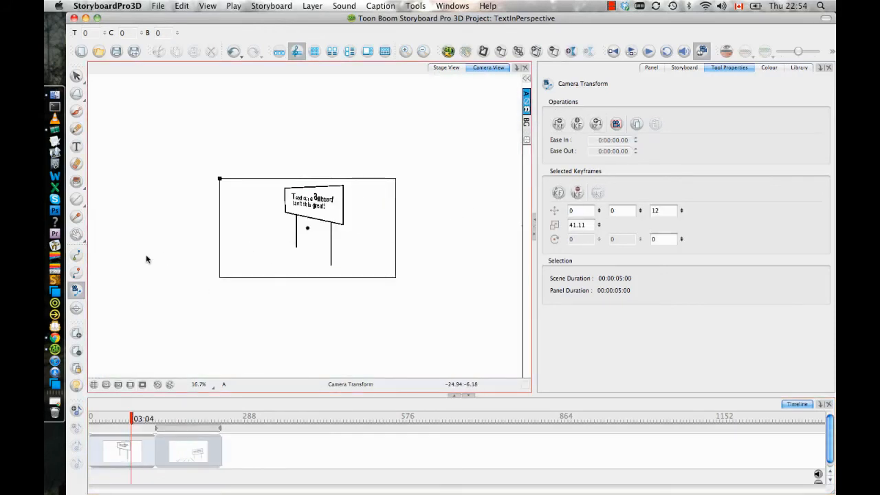
pyautogui.click(77, 199)
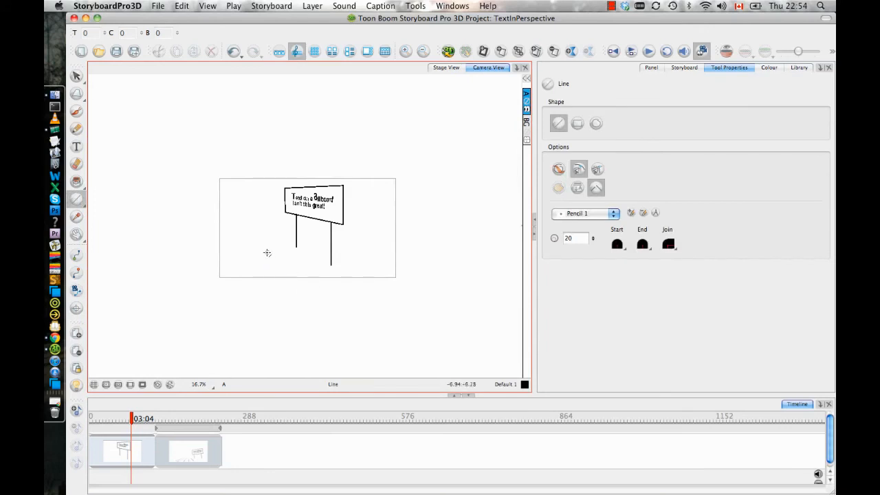
pyautogui.moveTo(264, 239)
pyautogui.mouseDown()
pyautogui.moveTo(424, 350)
pyautogui.moveTo(414, 337)
pyautogui.mouseUp()
pyautogui.moveTo(228, 239)
pyautogui.mouseDown()
pyautogui.moveTo(169, 357)
pyautogui.moveTo(189, 342)
pyautogui.mouseUp()
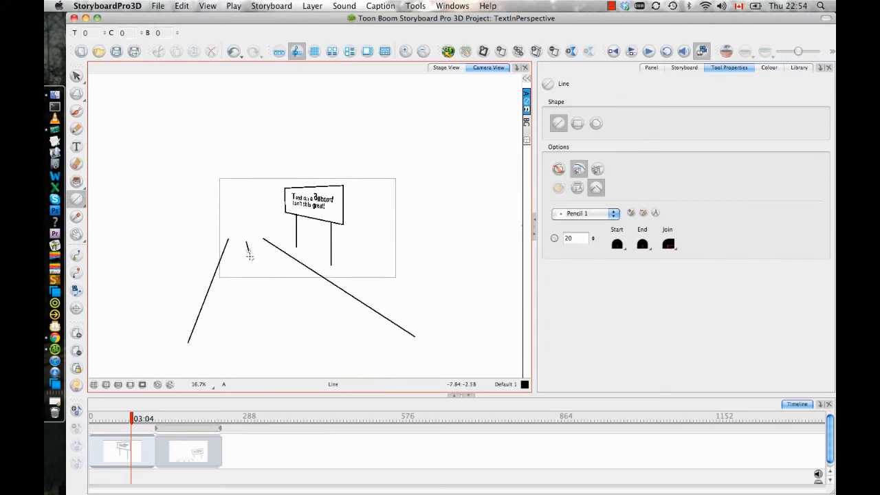
# Draw rows of dashed lane markings in perspective between the road edges, plus a short stroke beyond the billboard
pyautogui.moveTo(259, 313); pyautogui.dragTo(263, 328)
pyautogui.moveTo(265, 347); pyautogui.dragTo(266, 368)
pyautogui.moveTo(319, 334); pyautogui.dragTo(328, 350)
pyautogui.moveTo(337, 359); pyautogui.dragTo(352, 377)
pyautogui.moveTo(237, 246); pyautogui.dragTo(235, 252)
pyautogui.moveTo(232, 265); pyautogui.dragTo(230, 300)
pyautogui.moveTo(228, 310); pyautogui.dragTo(227, 322)
pyautogui.moveTo(224, 340); pyautogui.dragTo(222, 359)
pyautogui.hotkey('alt', 's')
pyautogui.moveTo(374, 232)
pyautogui.mouseDown()
pyautogui.moveTo(308, 282)
pyautogui.moveTo(353, 257)
pyautogui.mouseUp()
pyautogui.moveTo(439, 247); pyautogui.dragTo(435, 250)
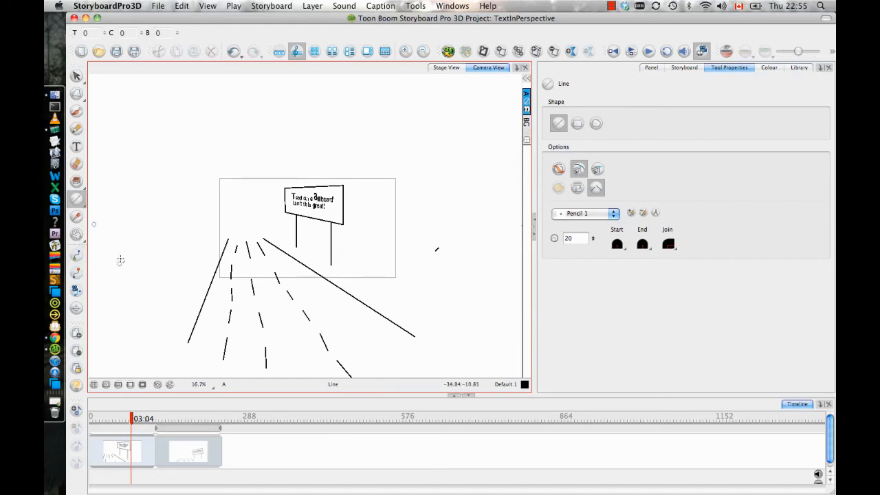
# Add camera keyframes at the start and end of the first panel
pyautogui.click(76, 290)
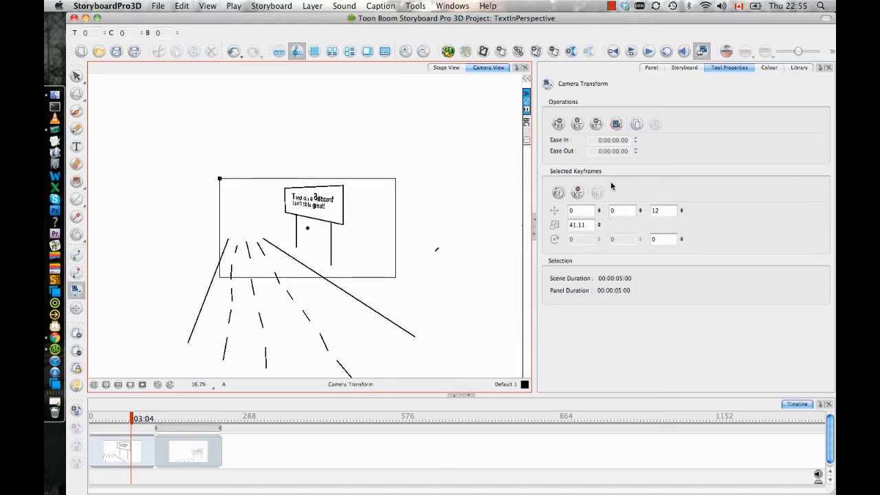
pyautogui.click(561, 125)
pyautogui.click(597, 124)
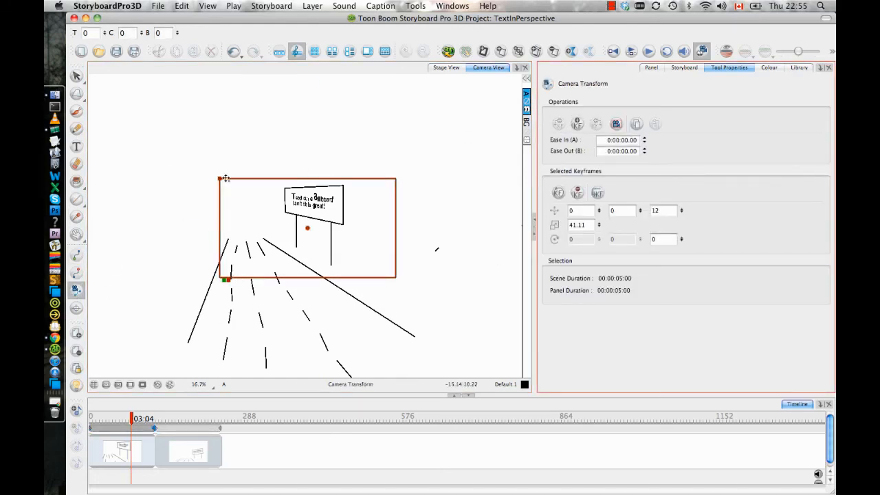
# Push the end camera keyframe in on the billboard, at position 1.89, 5.76, 5.63
pyautogui.click(227, 278)
pyautogui.moveTo(228, 279); pyautogui.dragTo(255, 266)
pyautogui.moveTo(229, 173); pyautogui.dragTo(275, 199)
pyautogui.moveTo(268, 256); pyautogui.dragTo(201, 348)
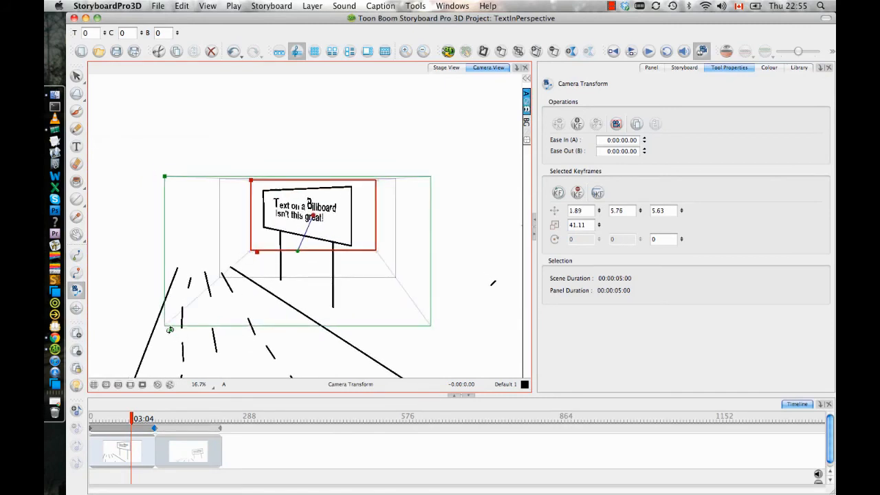
# Pull the start camera keyframe back to frame the road and billboard, at position 2.32, -5.12, 23.6
pyautogui.click(170, 330)
pyautogui.moveTo(165, 175); pyautogui.dragTo(101, 56)
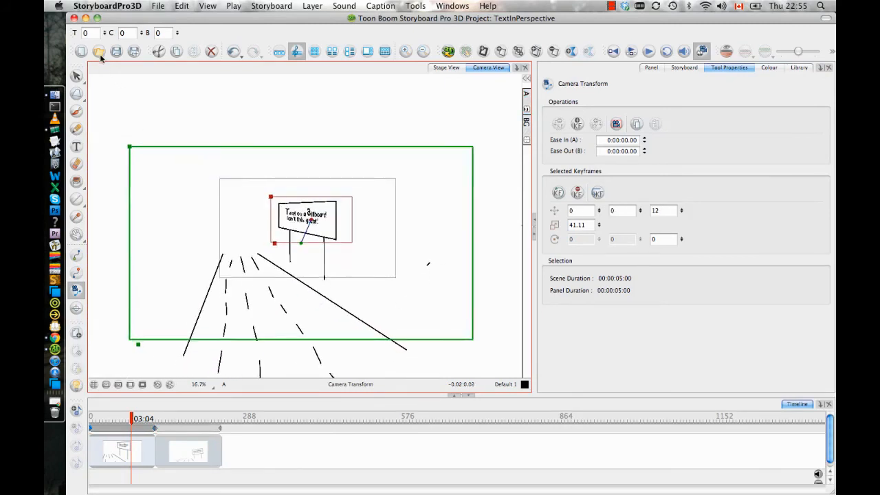
pyautogui.moveTo(137, 344); pyautogui.dragTo(150, 368)
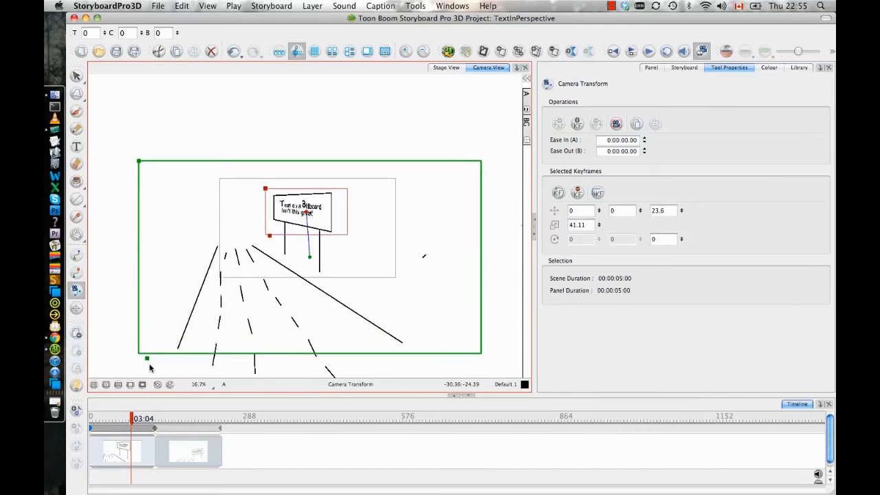
# Mask the area outside the camera and scrub through both panels to compare the flat camera move with the 3D one
pyautogui.click(143, 384)
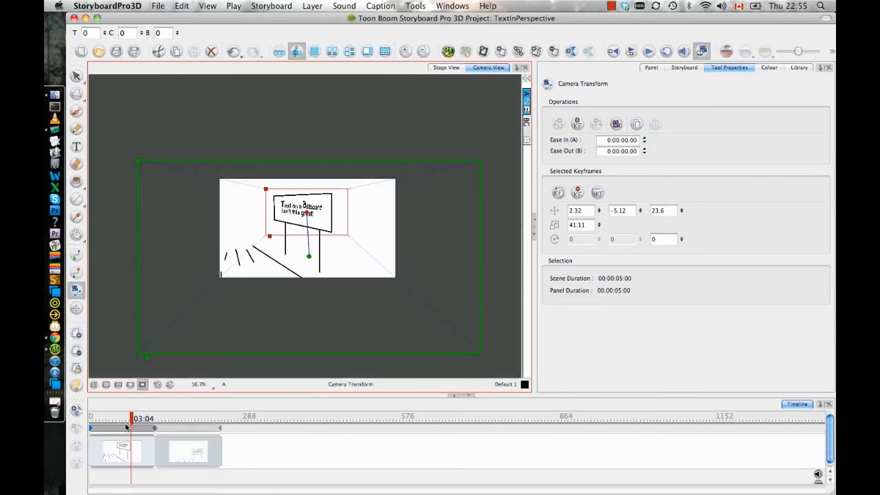
pyautogui.moveTo(131, 418)
pyautogui.mouseDown()
pyautogui.moveTo(82, 426)
pyautogui.moveTo(154, 437)
pyautogui.moveTo(92, 442)
pyautogui.moveTo(138, 444)
pyautogui.moveTo(107, 445)
pyautogui.moveTo(198, 444)
pyautogui.moveTo(157, 444)
pyautogui.mouseUp()
pyautogui.click(76, 111)
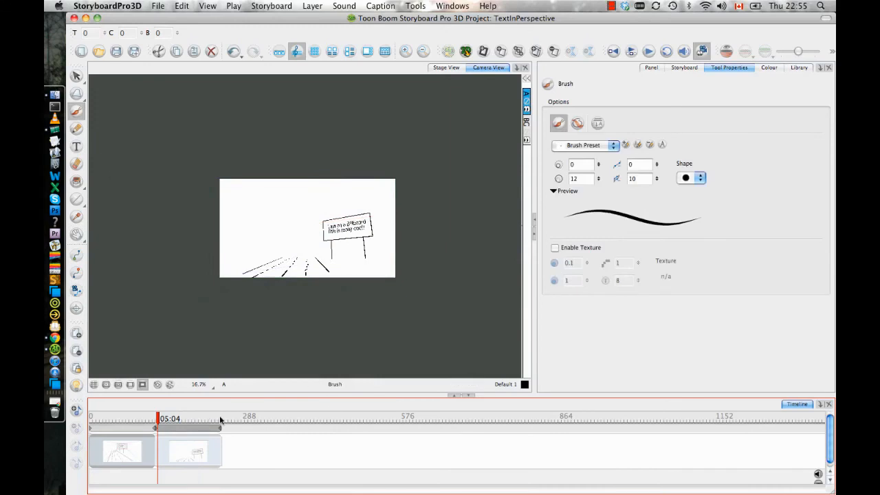
pyautogui.scroll(2, 304, 227)
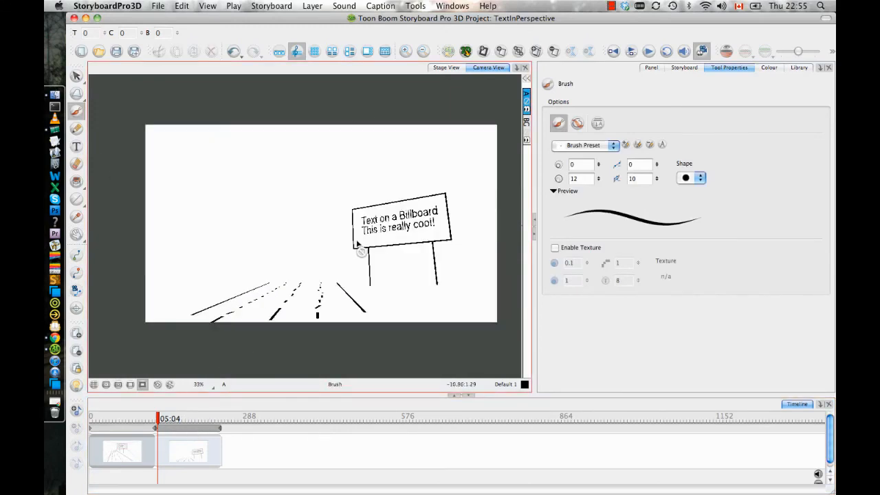
pyautogui.moveTo(264, 338); pyautogui.dragTo(234, 335)
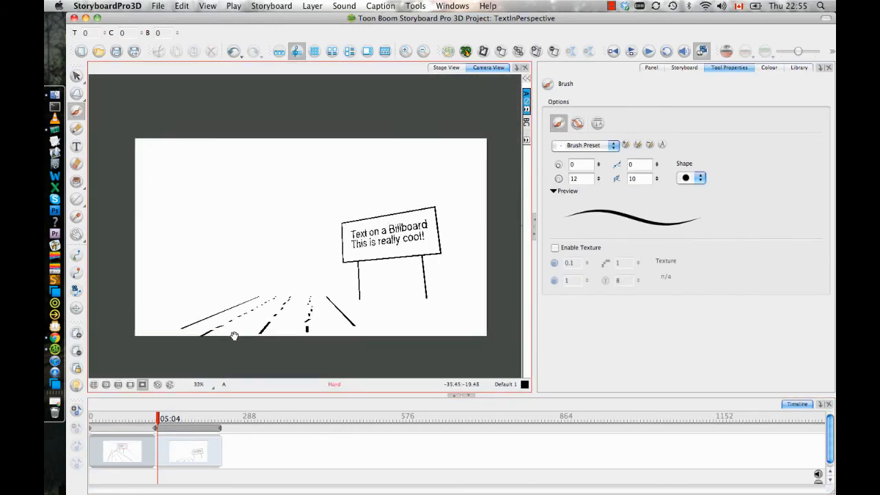
pyautogui.moveTo(157, 419); pyautogui.dragTo(89, 453)
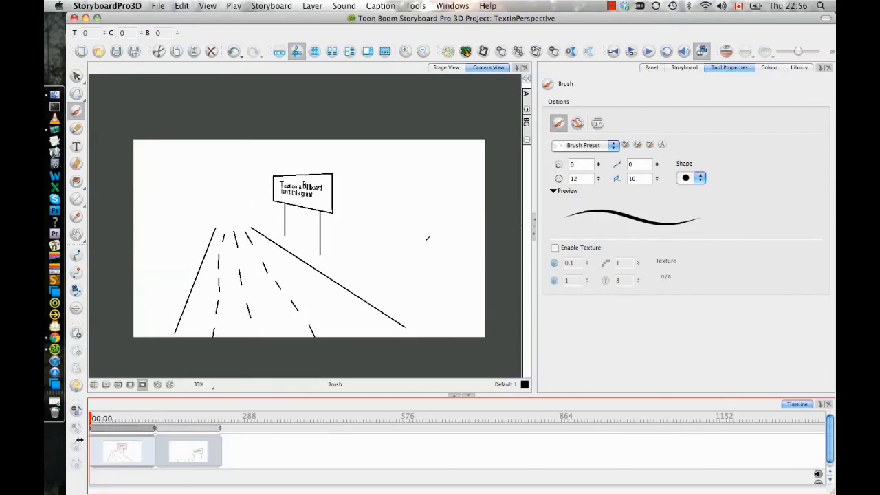